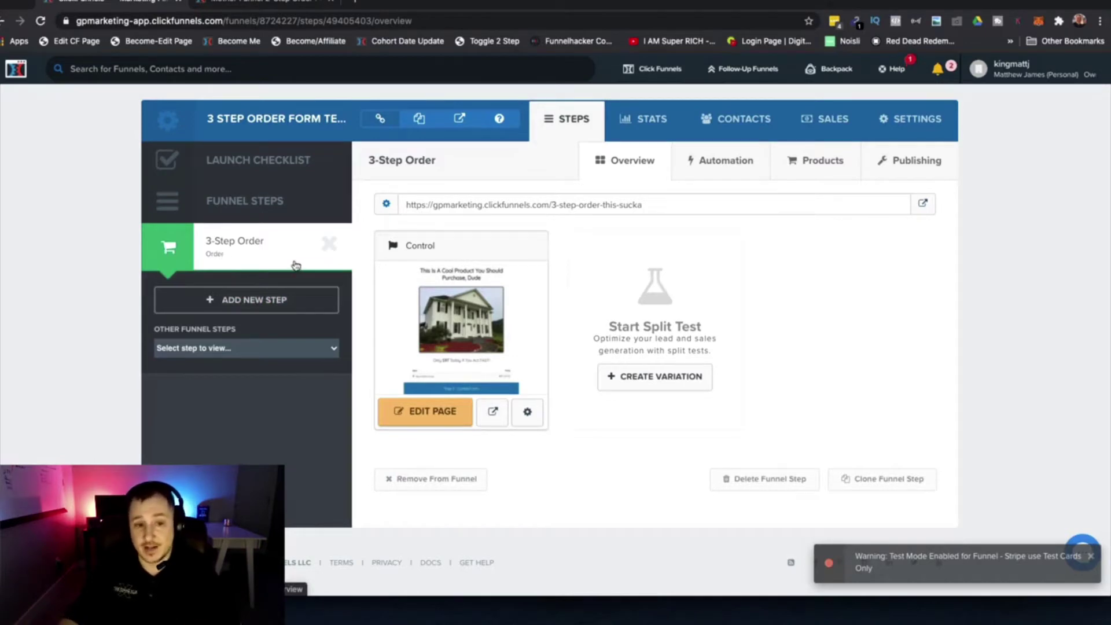
# Step: Open the 3-Step Order page in the editor and review its product, contact info, shipping info and order customization sections
pyautogui.click(432, 413)
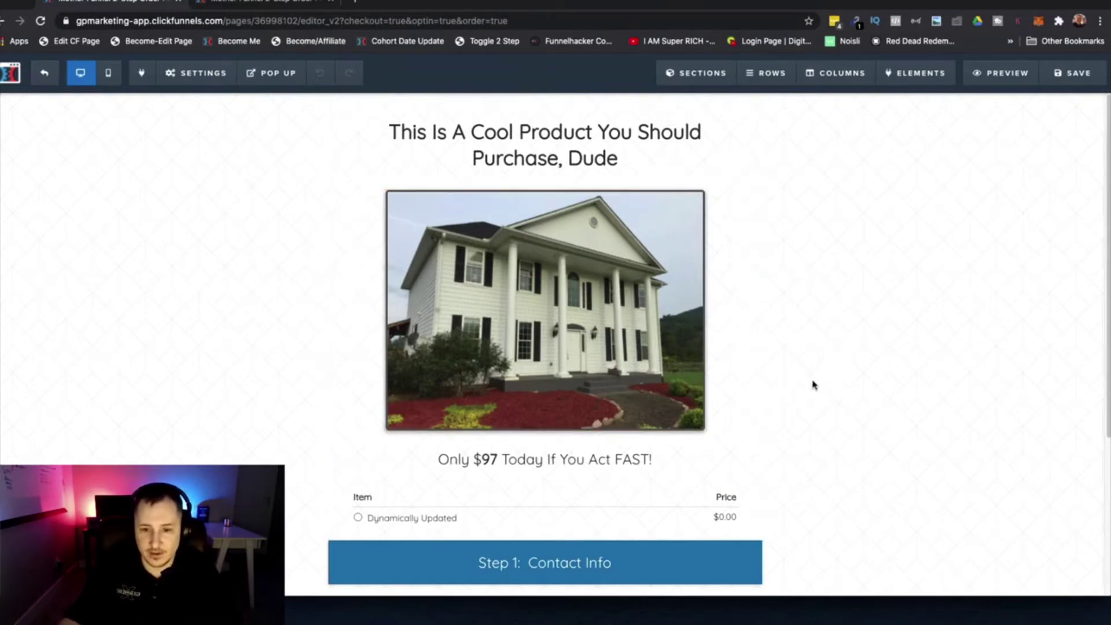
pyautogui.scroll(-2, 870, 375)
pyautogui.scroll(-2, 868, 379)
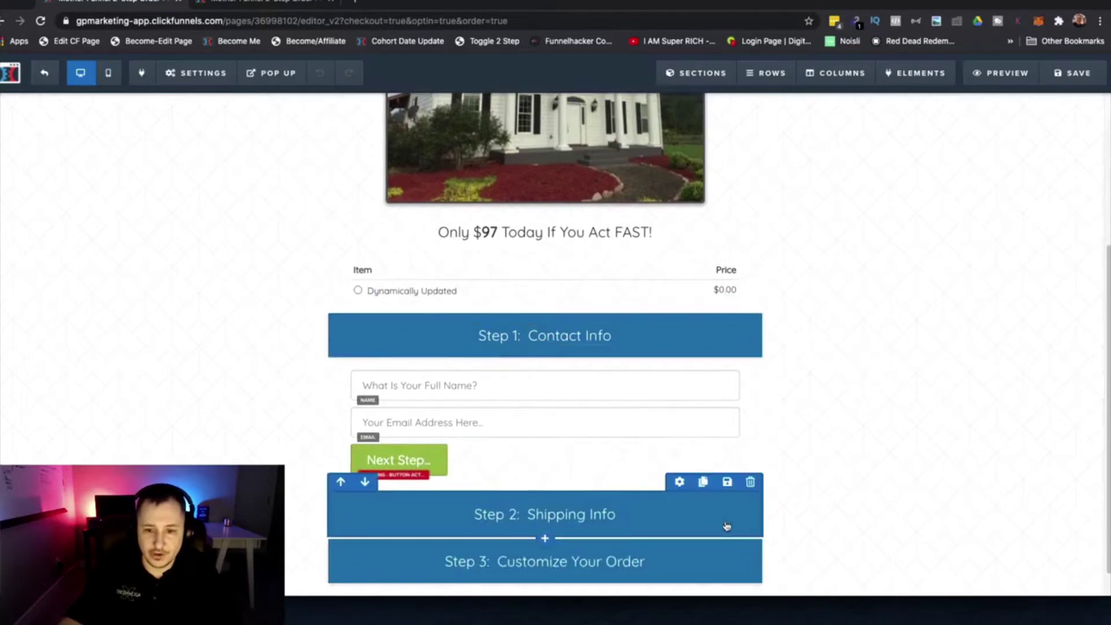
pyautogui.scroll(-1, 700, 347)
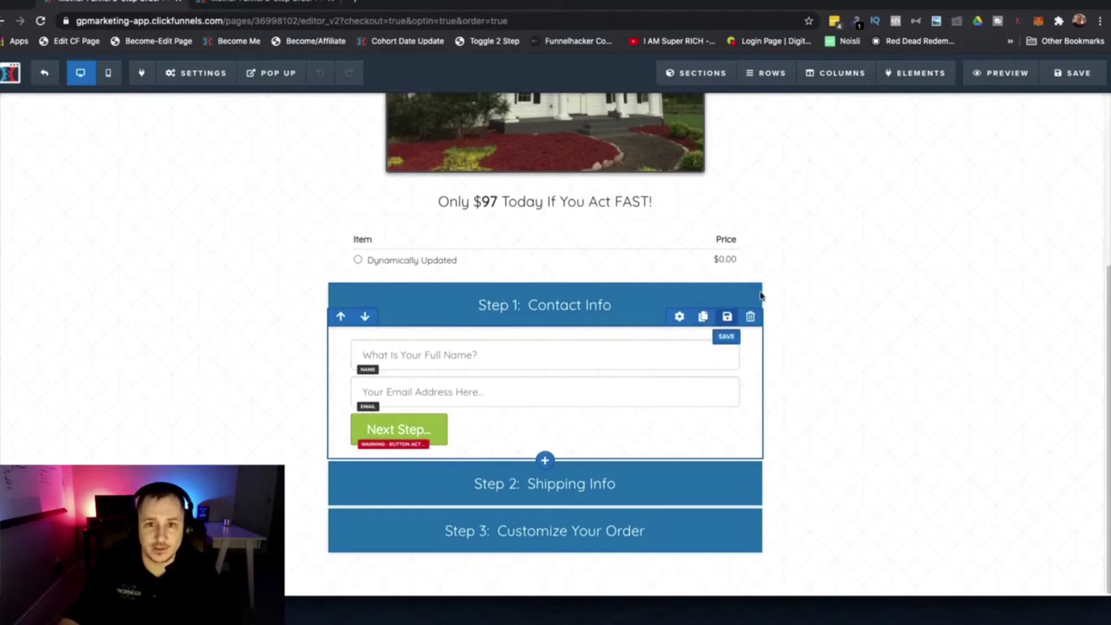
pyautogui.scroll(1, 803, 293)
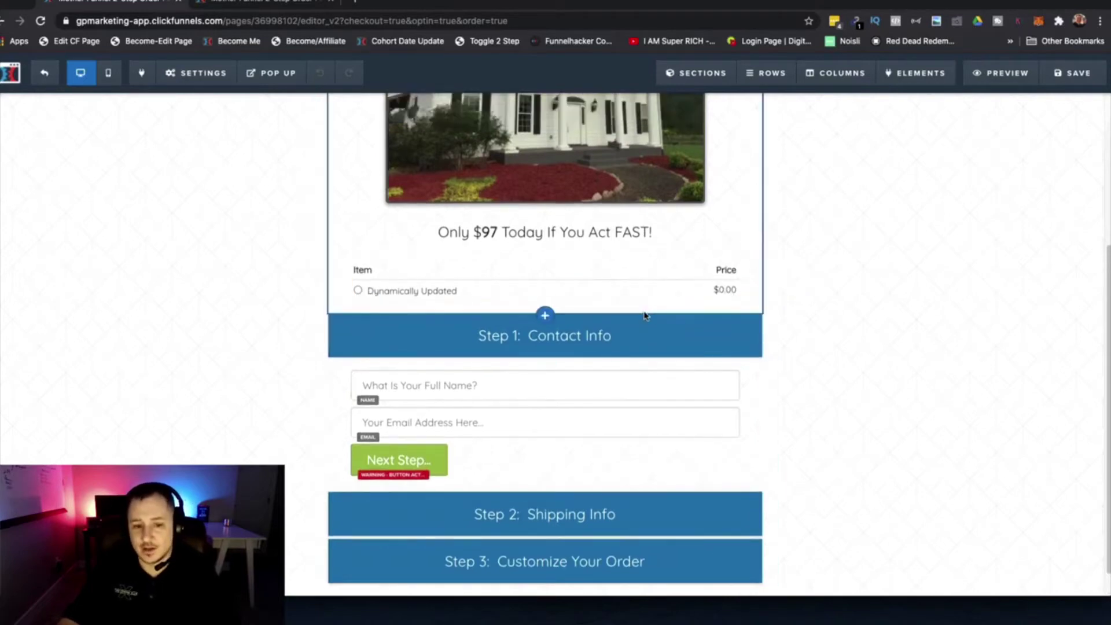
pyautogui.scroll(7, 646, 315)
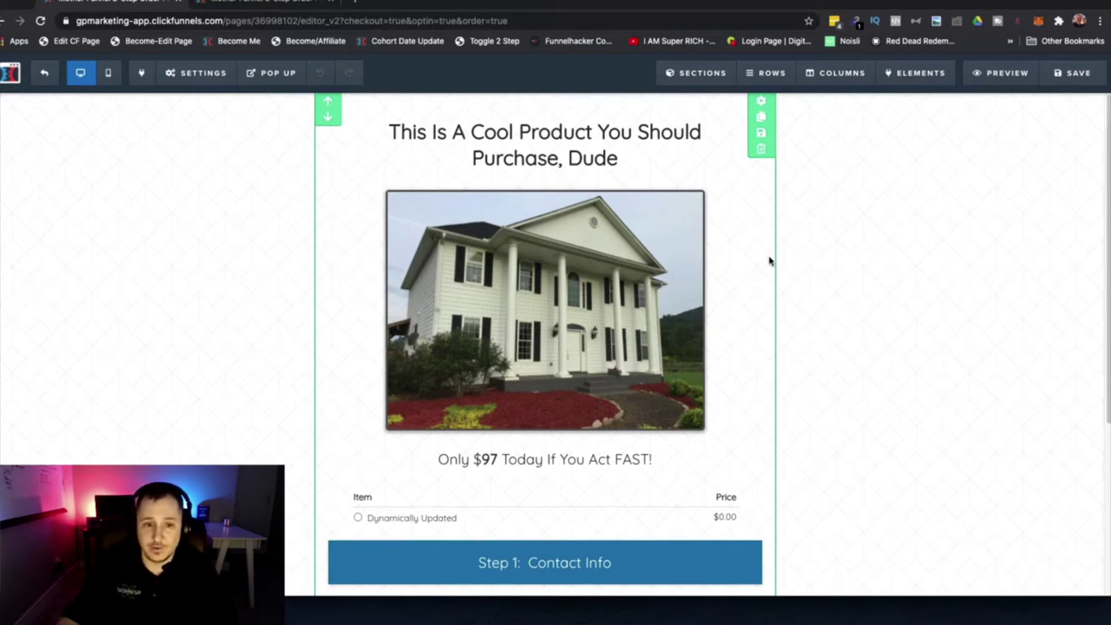
pyautogui.scroll(-1, 770, 261)
pyautogui.scroll(-3, 772, 307)
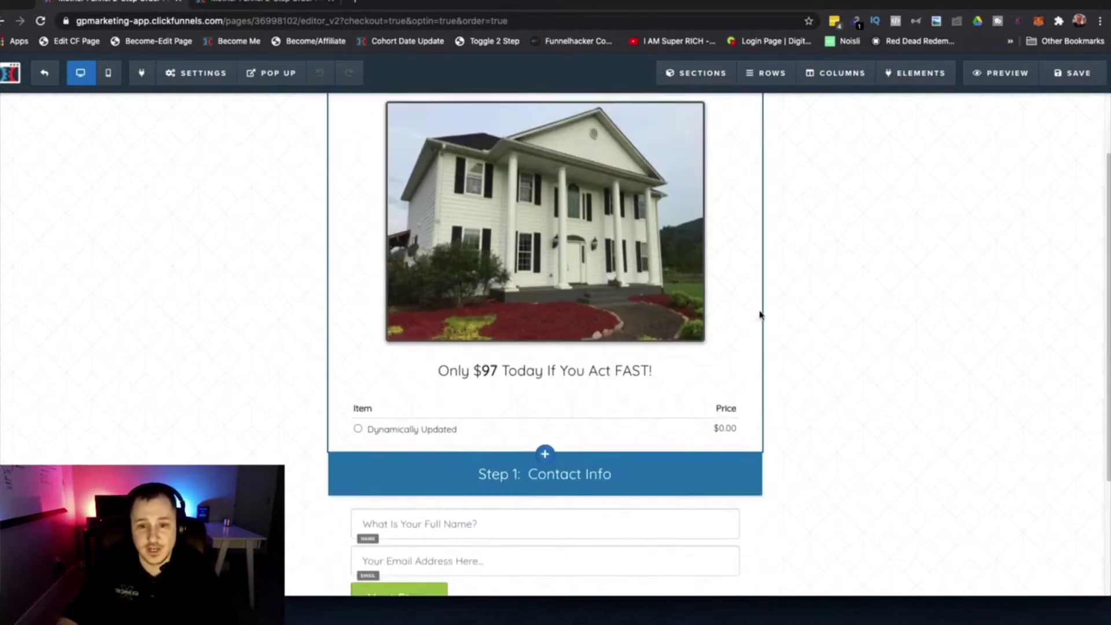
pyautogui.scroll(-4, 760, 316)
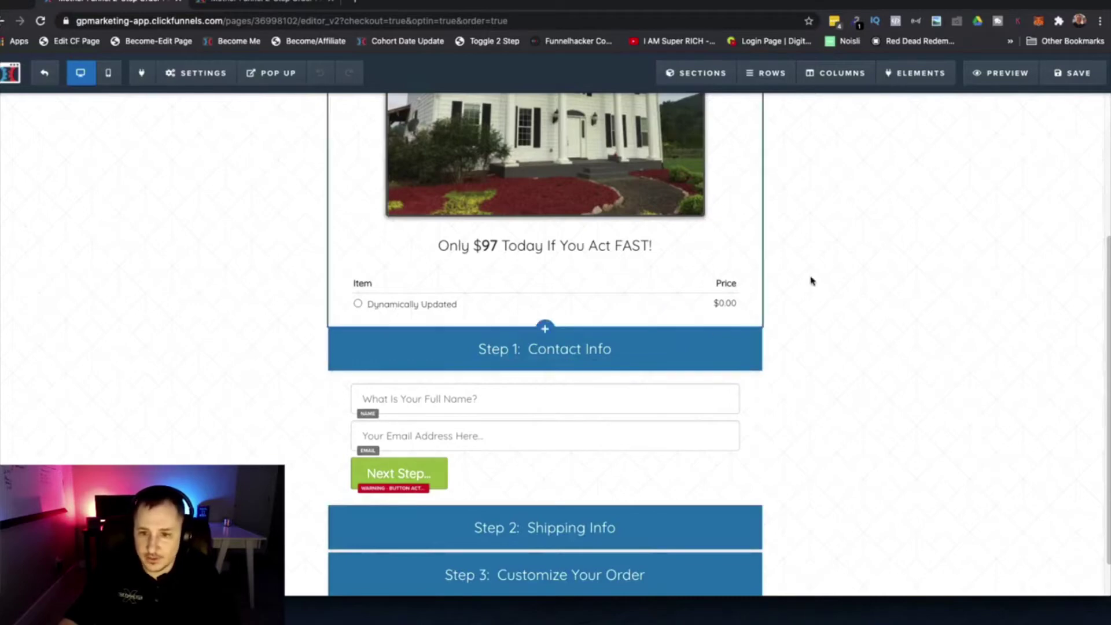
# Step: Hide the step-1-row on the page through the row manager
pyautogui.moveTo(925, 87)
pyautogui.click(949, 125)
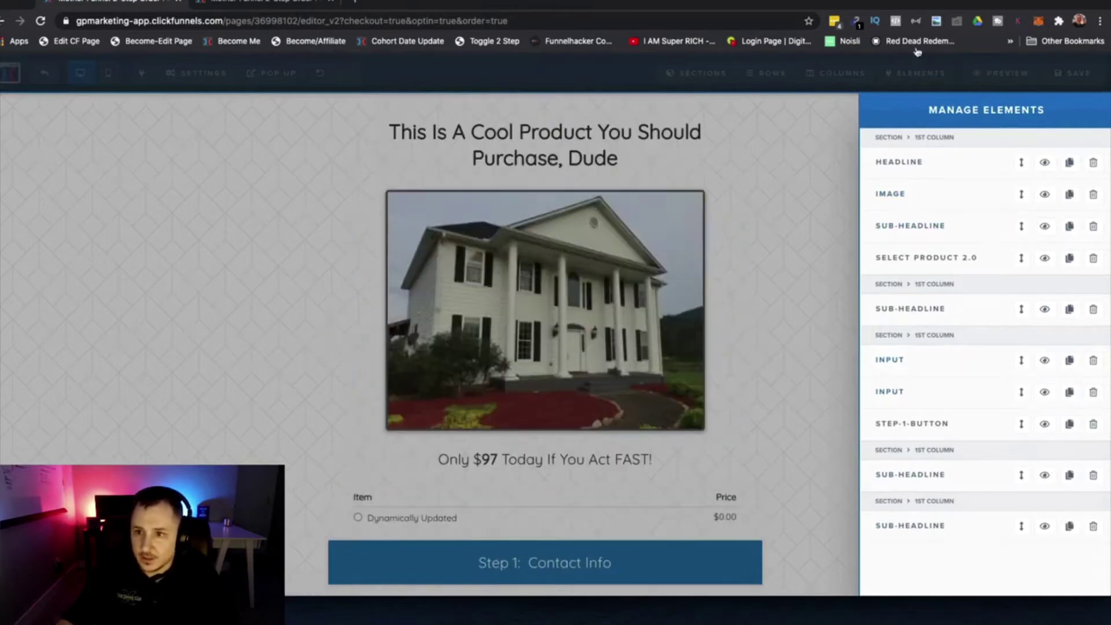
pyautogui.click(827, 123)
pyautogui.moveTo(774, 68)
pyautogui.click(781, 127)
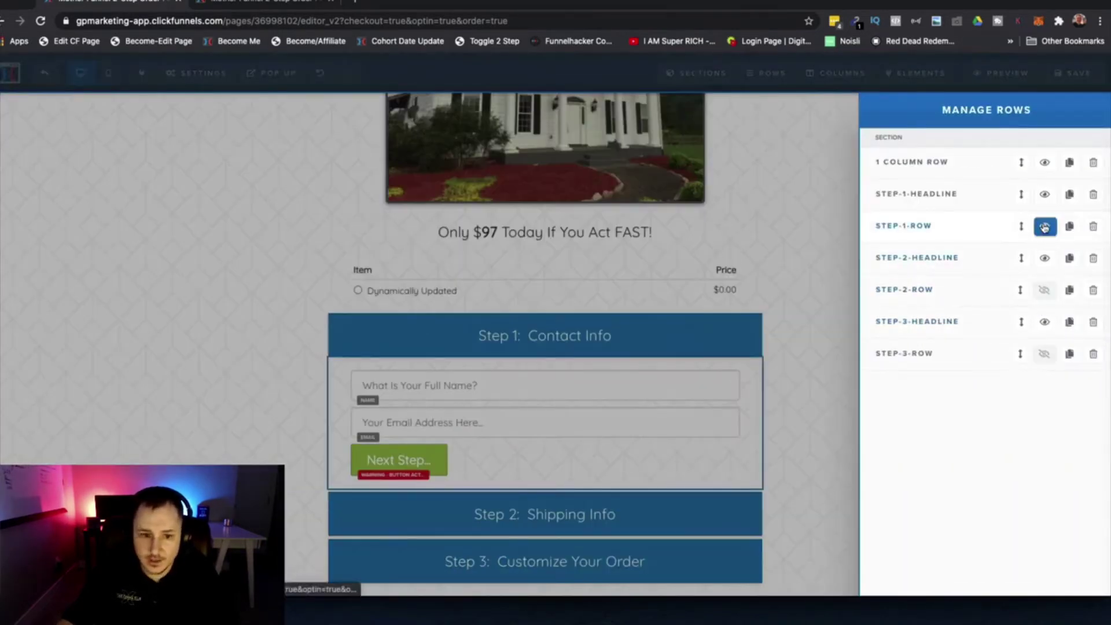
pyautogui.click(1045, 227)
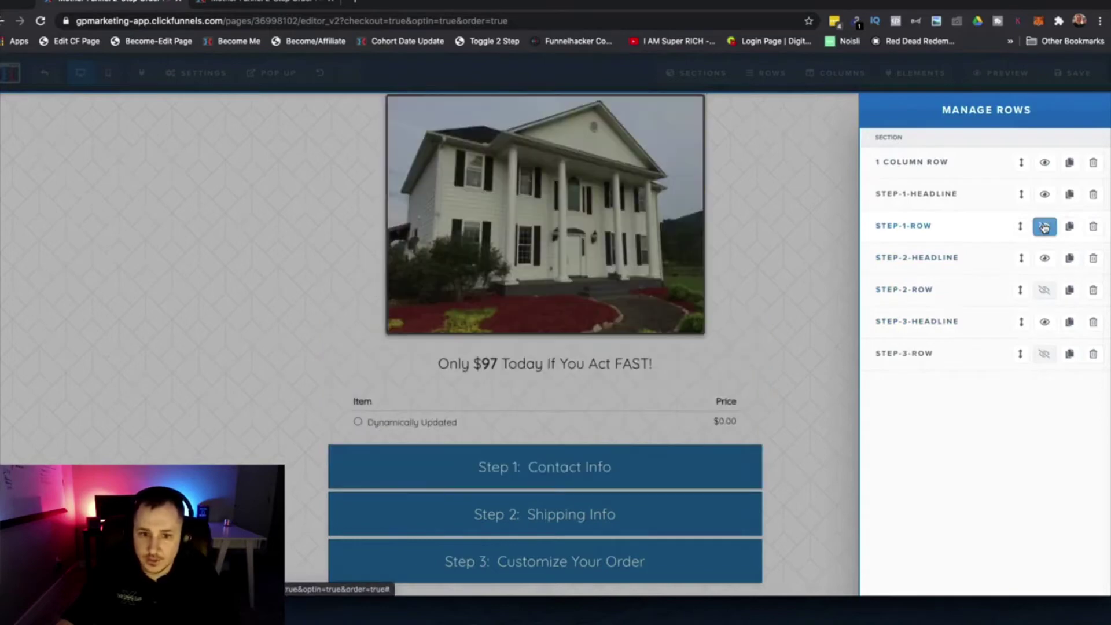
pyautogui.click(790, 406)
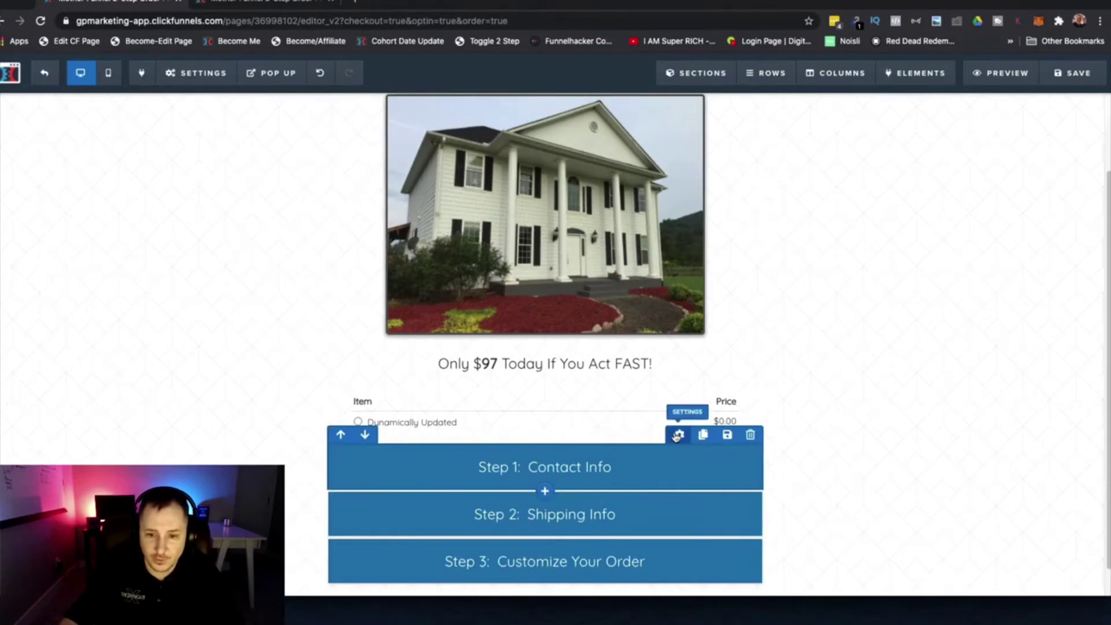
# Step: Inspect the CSS title and ID selector of the Step 1: Contact Info headline row
pyautogui.click(680, 435)
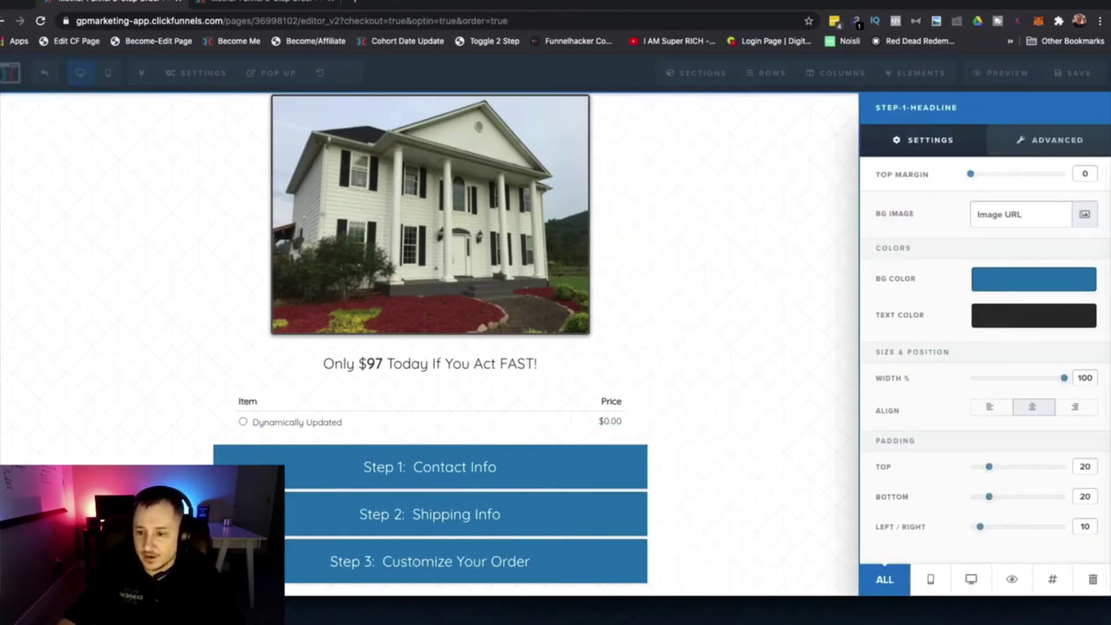
pyautogui.click(1051, 582)
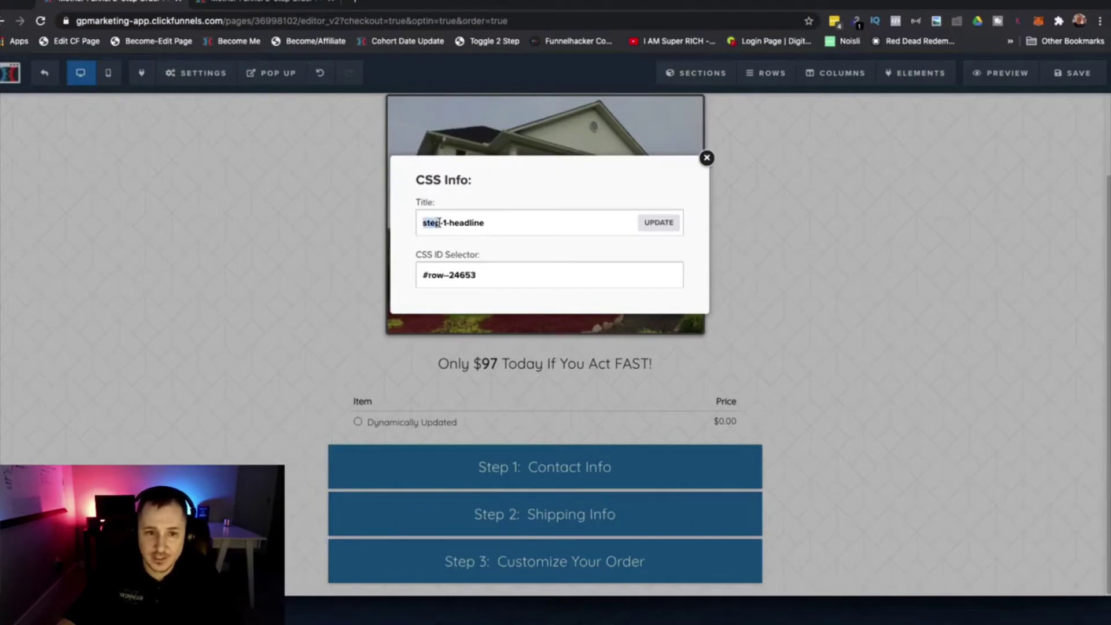
pyautogui.moveTo(444, 222); pyautogui.dragTo(564, 227)
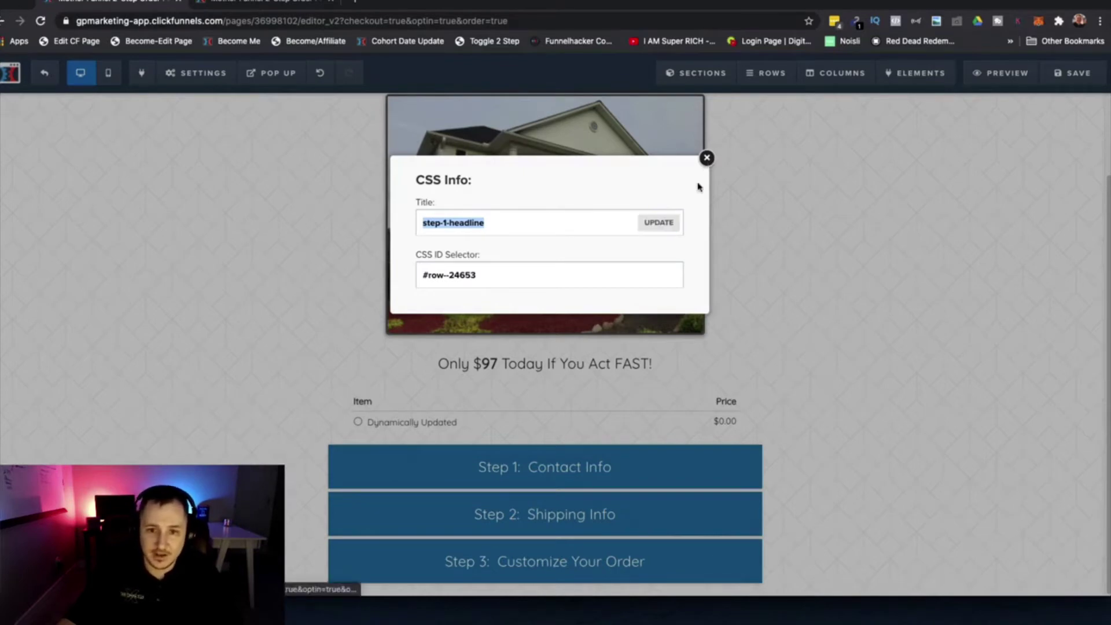
pyautogui.click(707, 158)
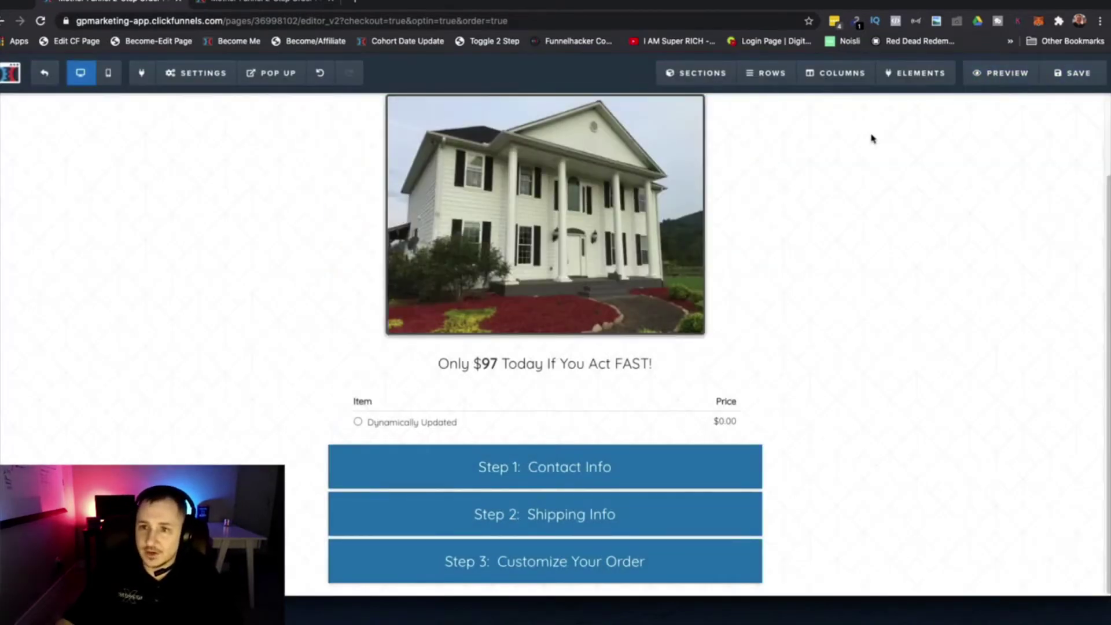
# Step: Review the names and visibility of all rows on the page in the row manager
pyautogui.click(773, 73)
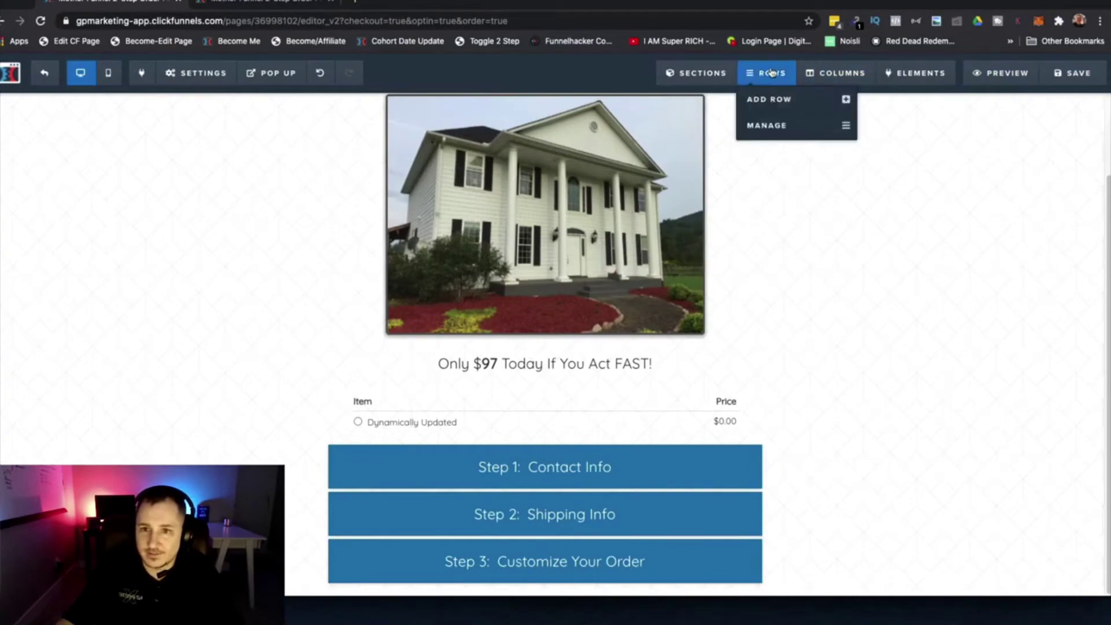
pyautogui.moveTo(770, 74)
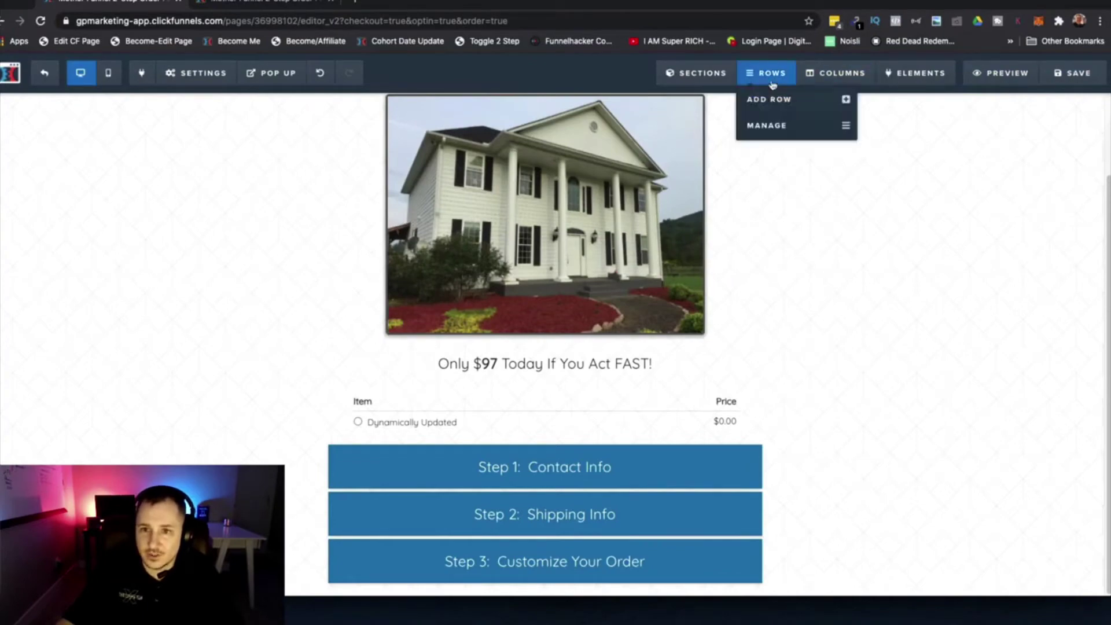
pyautogui.click(785, 127)
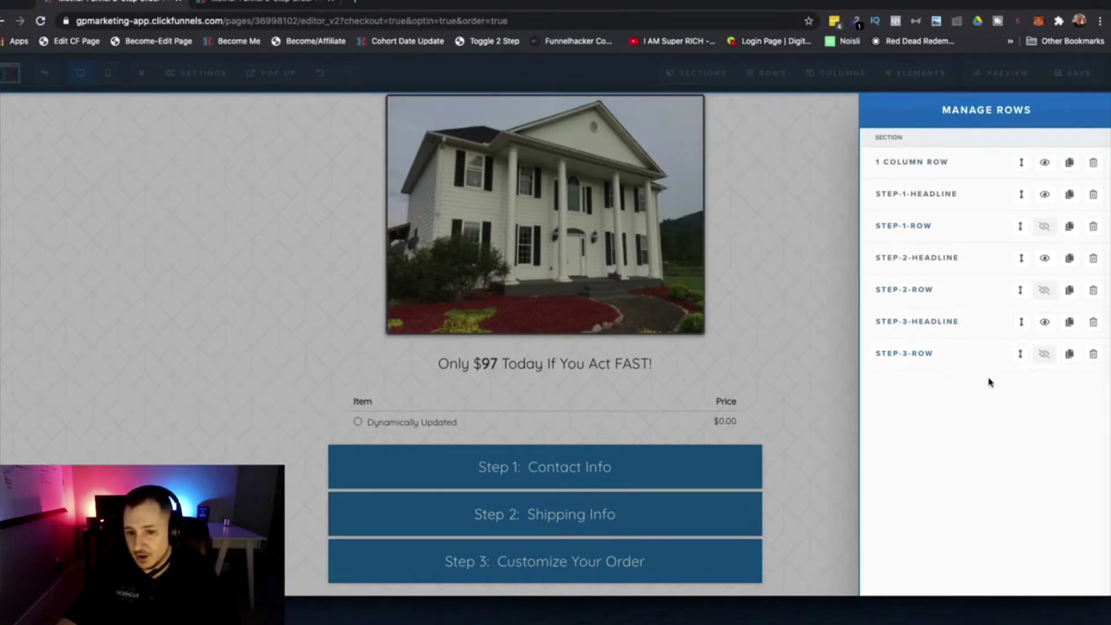
pyautogui.click(799, 226)
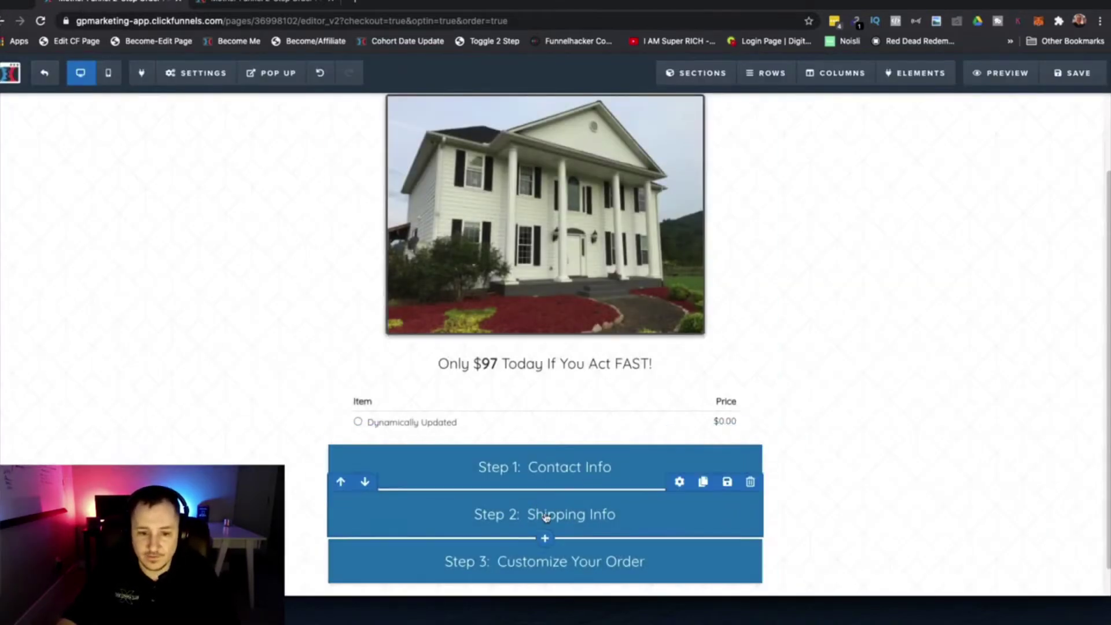
# Step: Make step-1-row, step-2-row and step-3-row visible on the page
pyautogui.moveTo(773, 87)
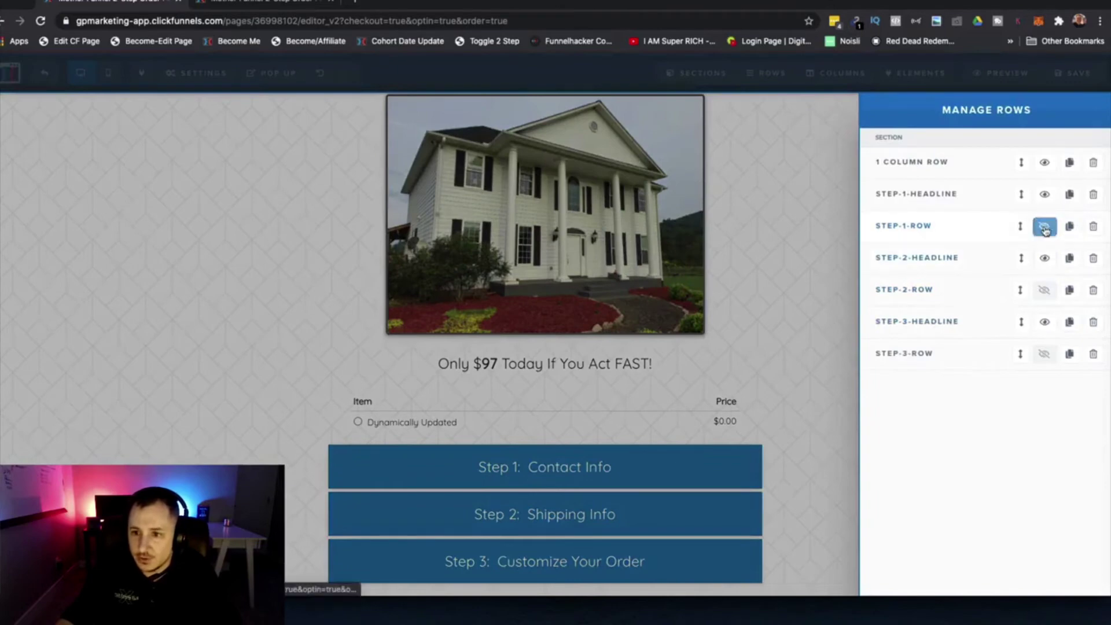
pyautogui.click(1045, 235)
pyautogui.click(1042, 354)
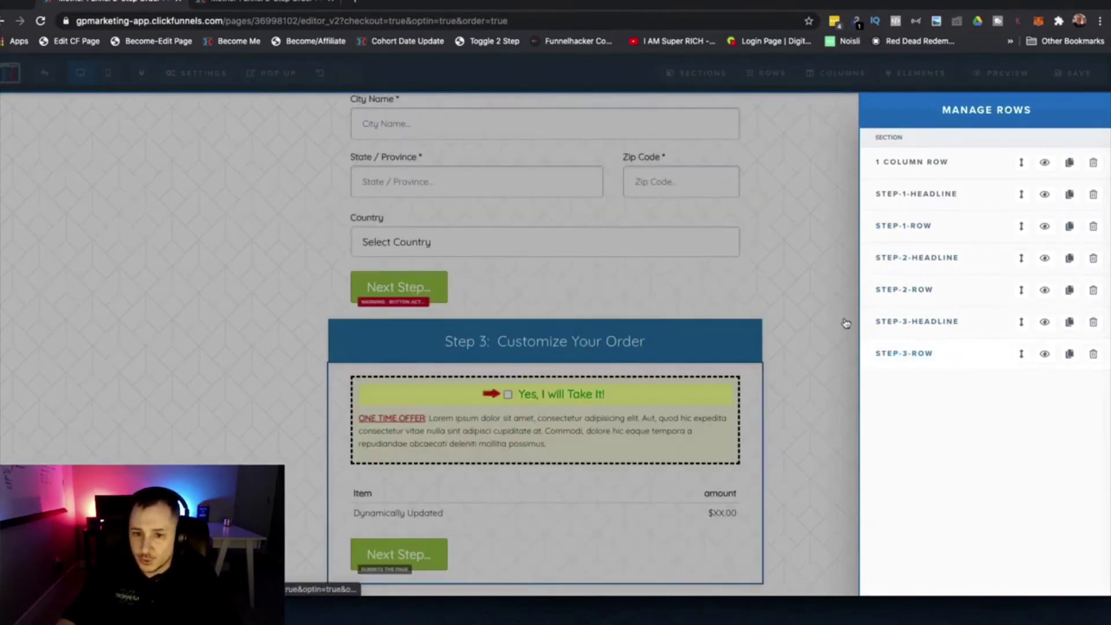
pyautogui.click(816, 249)
# Step: Check the input type settings of the full name and email address fields in the Step 1 contact section
pyautogui.scroll(10, 799, 256)
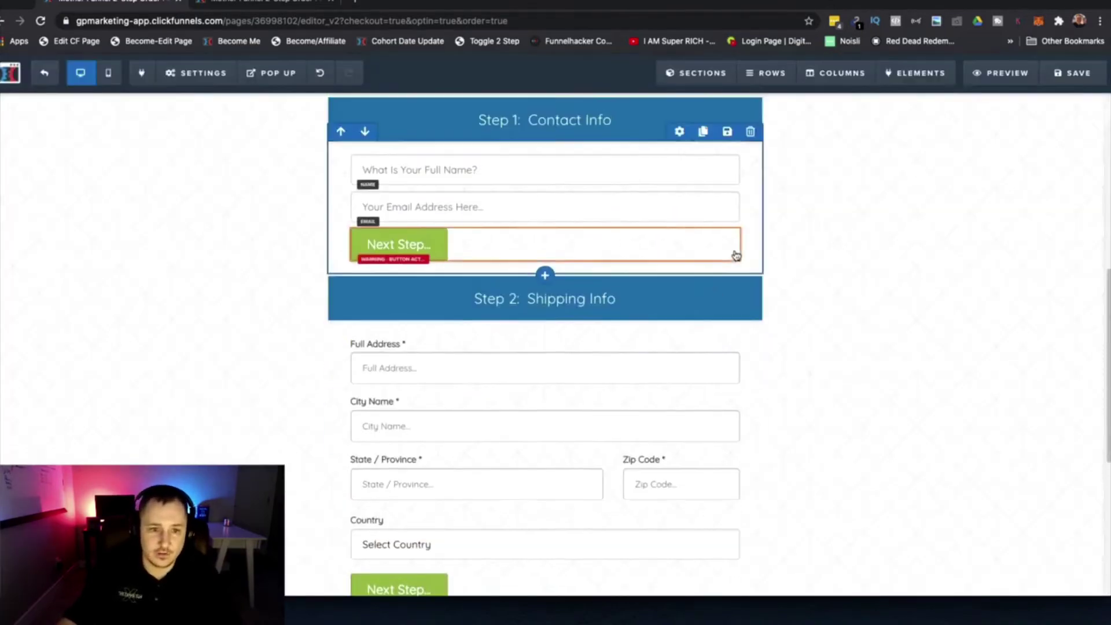
pyautogui.scroll(2, 710, 263)
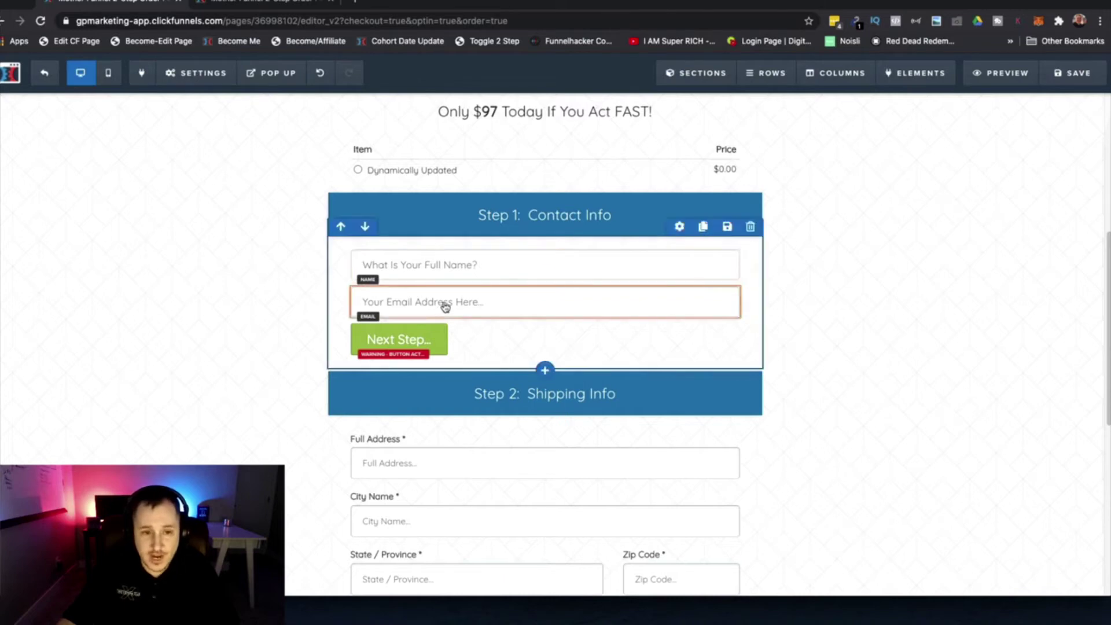
pyautogui.click(544, 266)
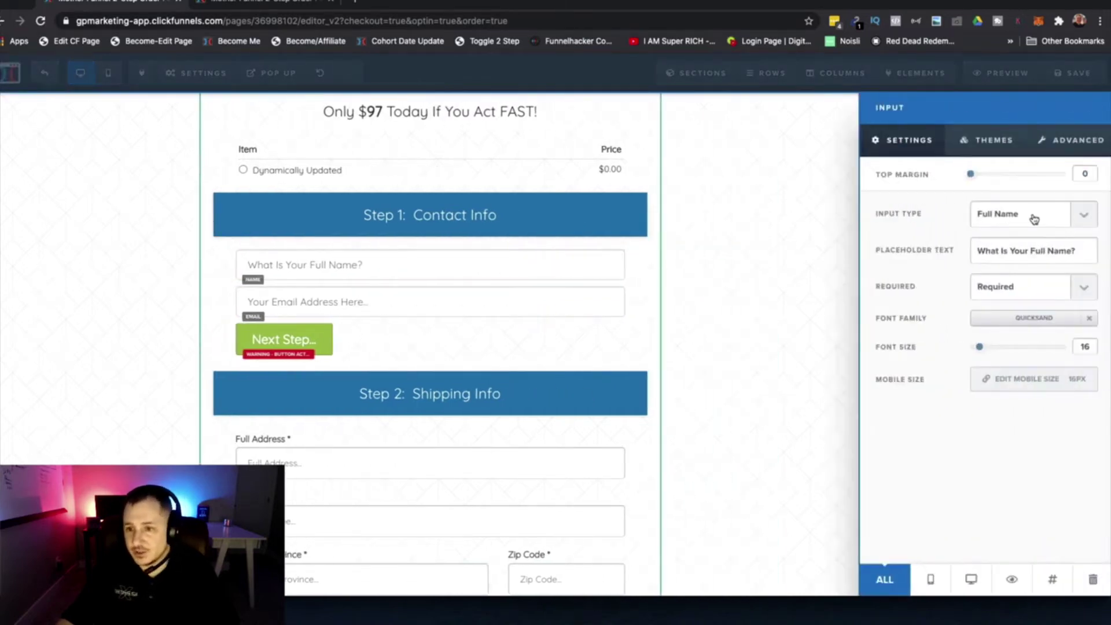
pyautogui.click(1035, 219)
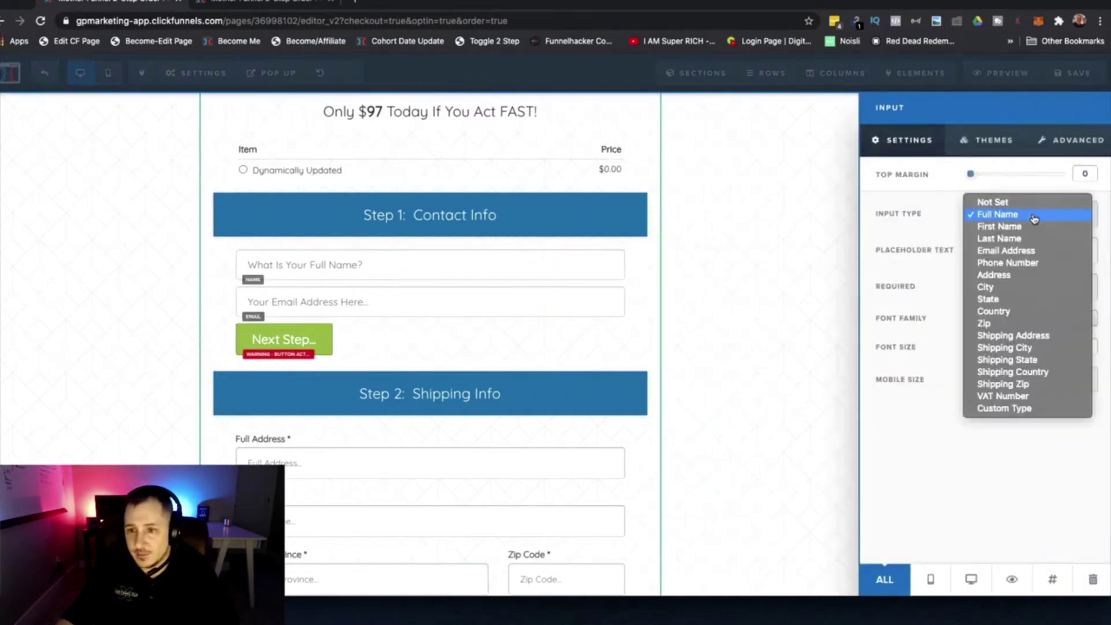
pyautogui.click(907, 448)
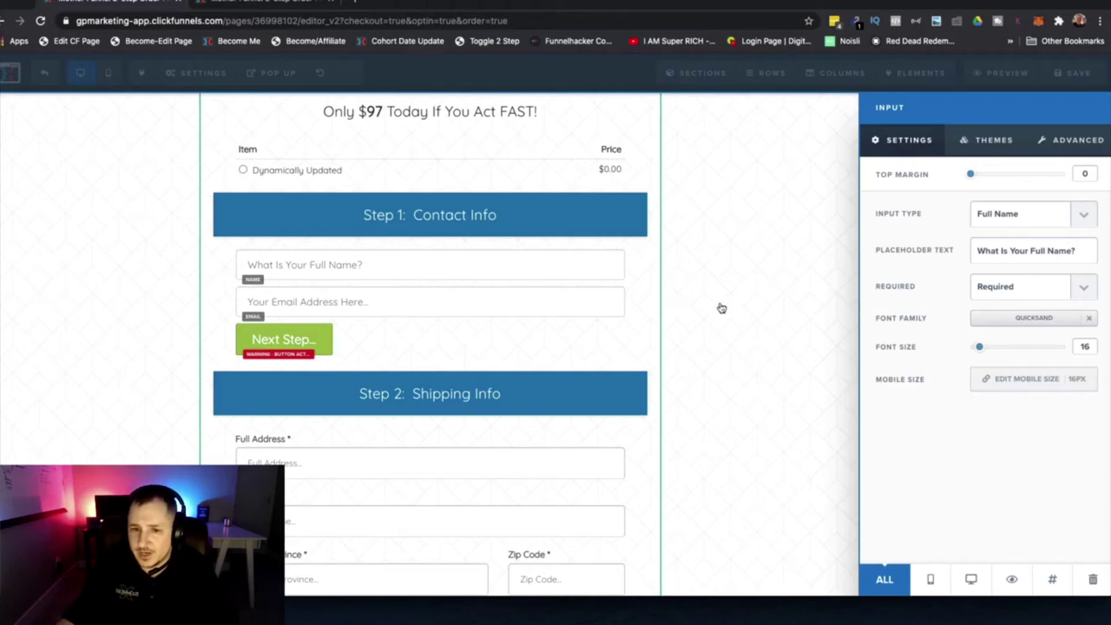
pyautogui.click(505, 305)
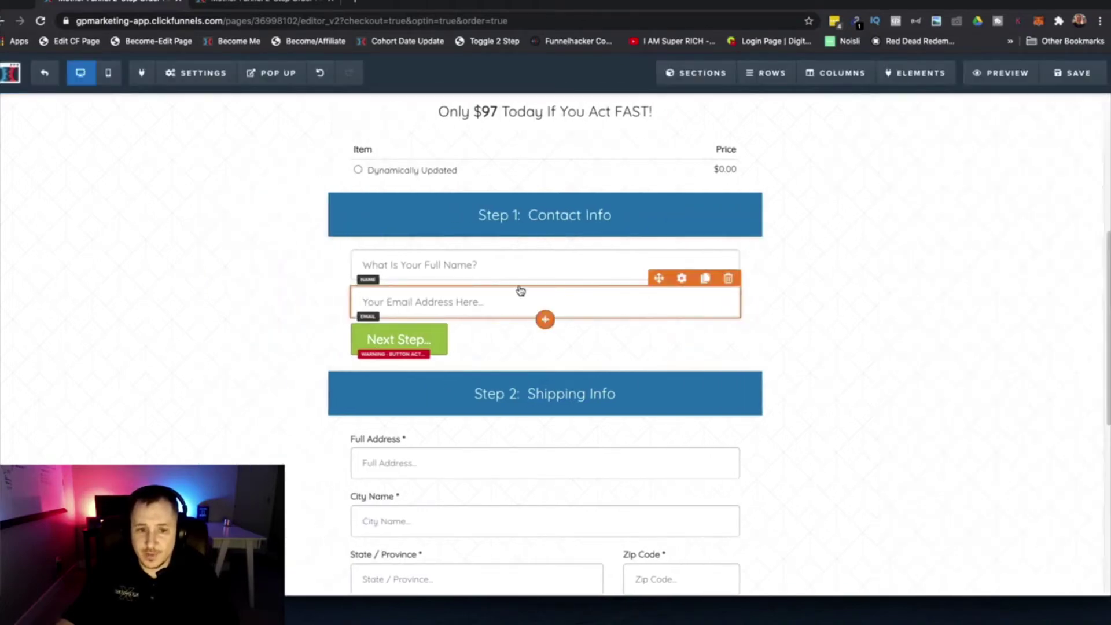
pyautogui.click(613, 302)
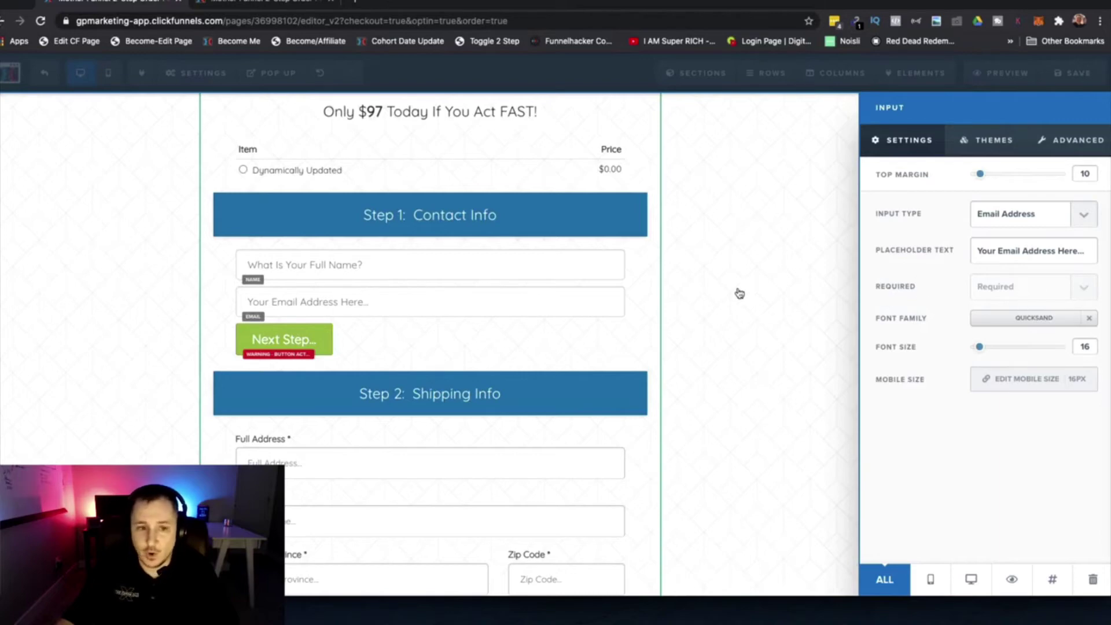
pyautogui.click(715, 284)
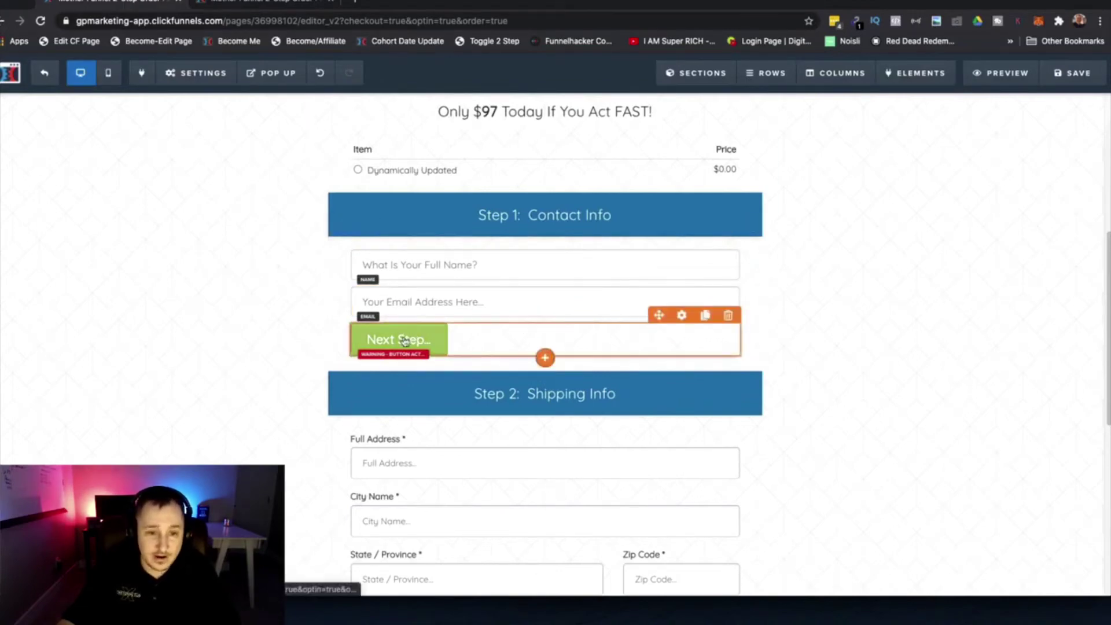
# Step: Inspect the website URL action assigned to the Step 1 Next Step button
pyautogui.click(441, 345)
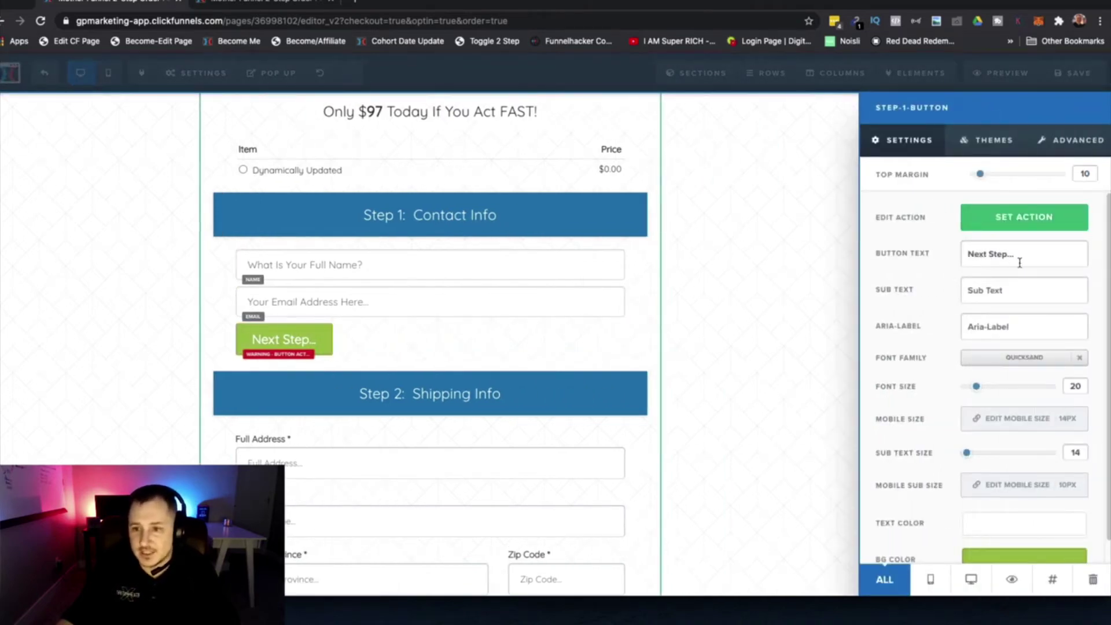
pyautogui.click(1034, 215)
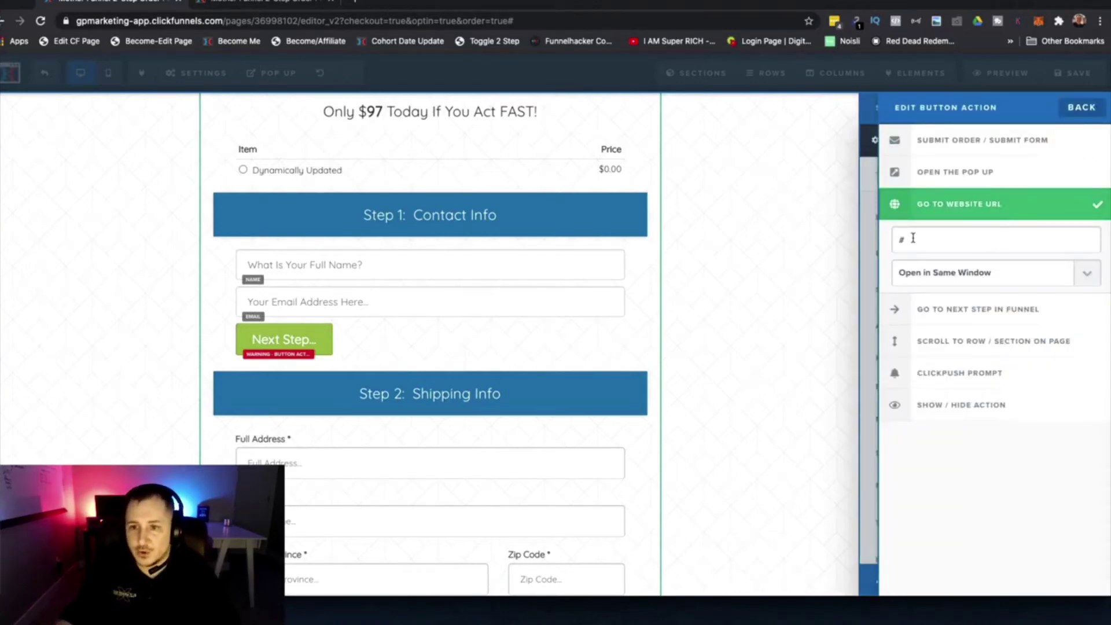
pyautogui.moveTo(913, 238); pyautogui.dragTo(893, 236)
pyautogui.click(772, 250)
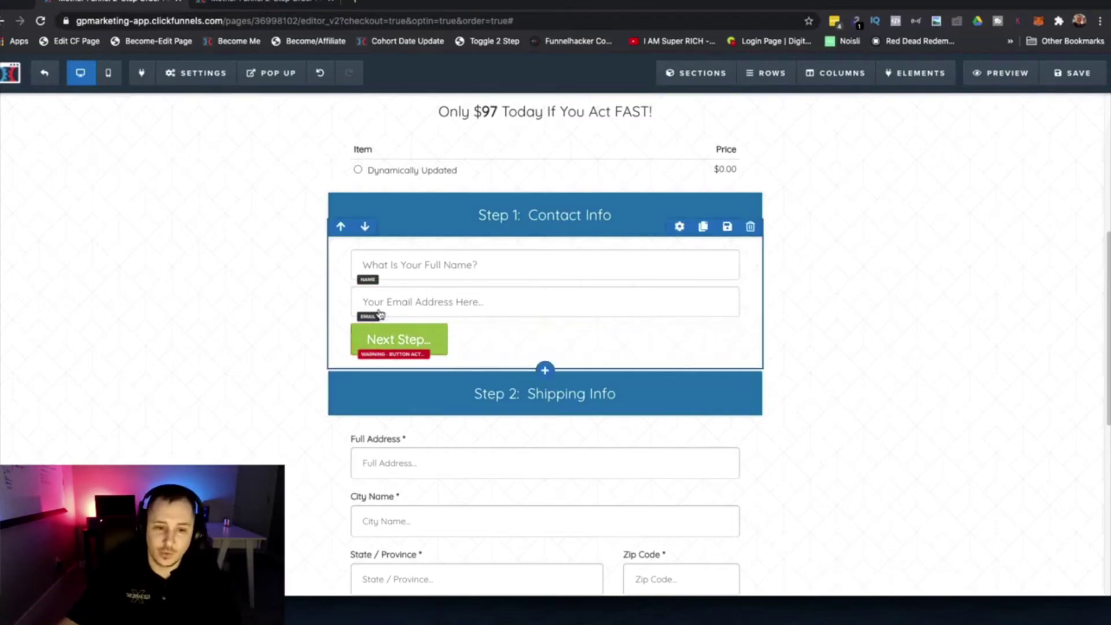
# Step: Check the CSS title assigned to the Next Step button in the Step 1 contact section
pyautogui.scroll(-3, 569, 313)
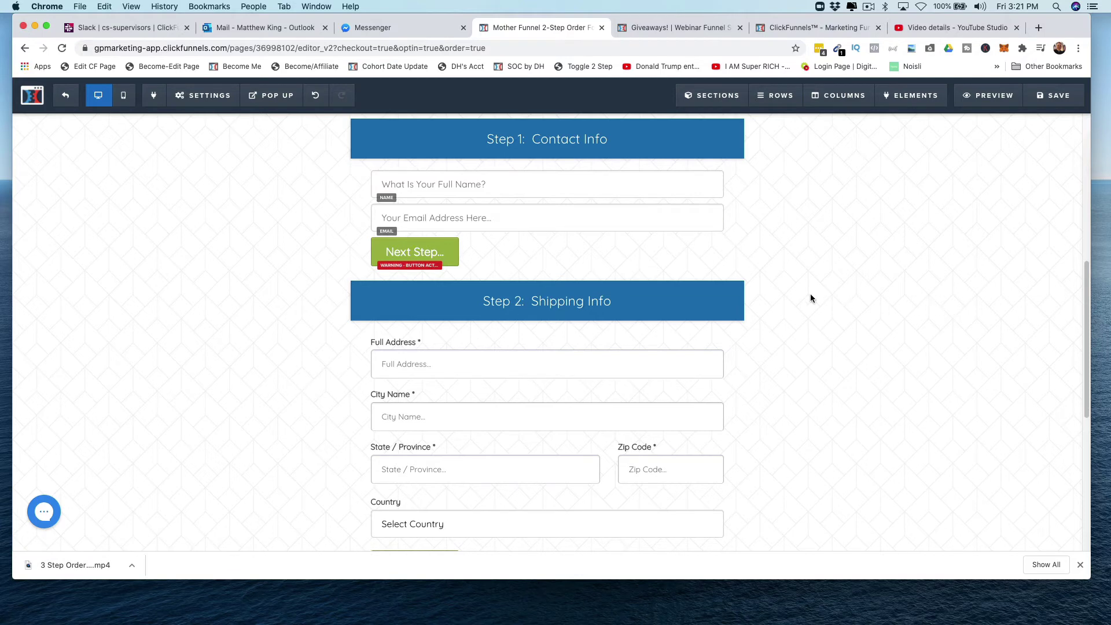
pyautogui.scroll(1, 440, 283)
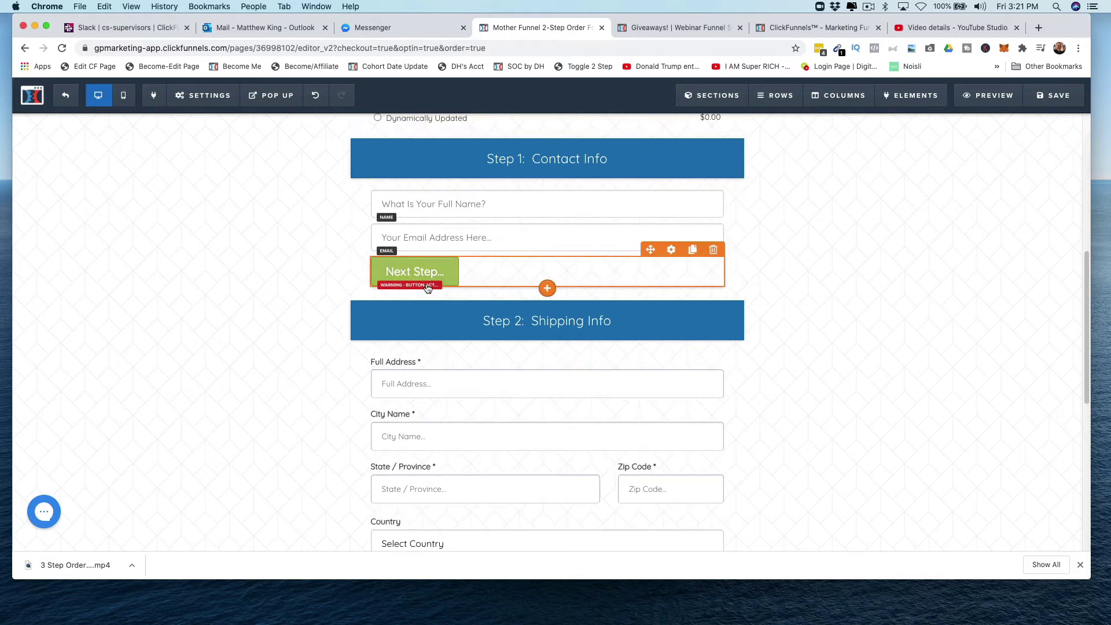
pyautogui.click(433, 272)
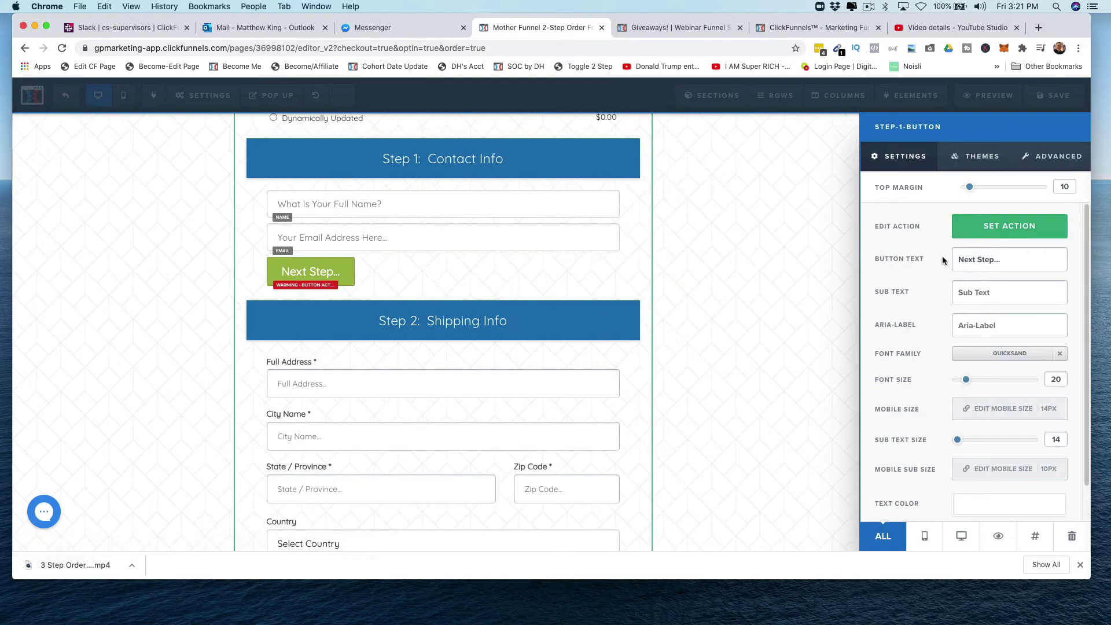
pyautogui.click(1034, 538)
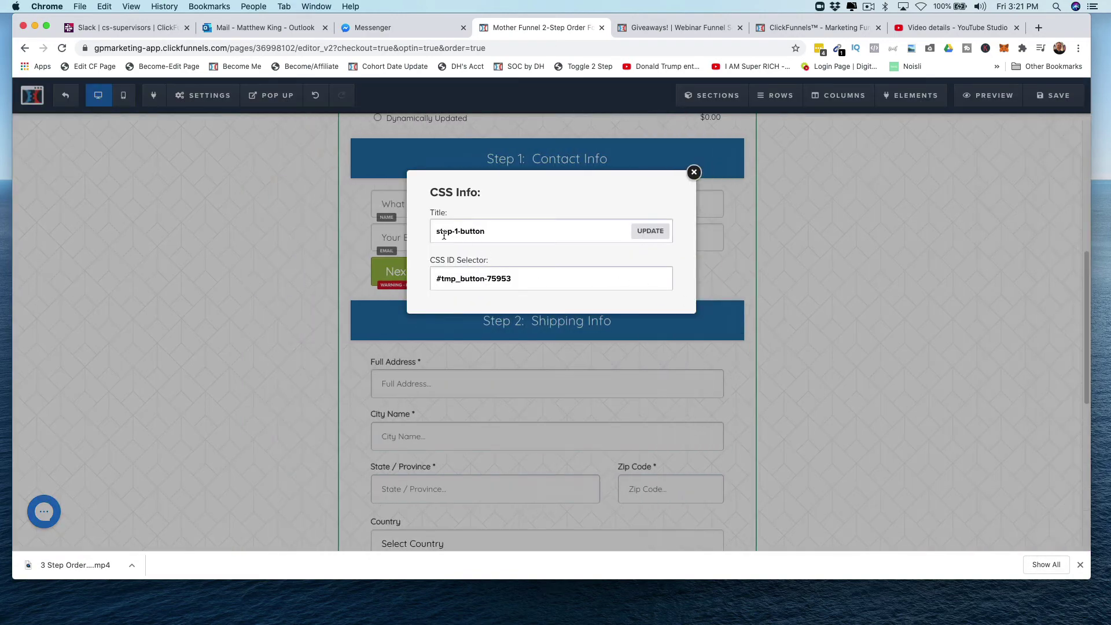
pyautogui.moveTo(435, 233); pyautogui.dragTo(470, 232)
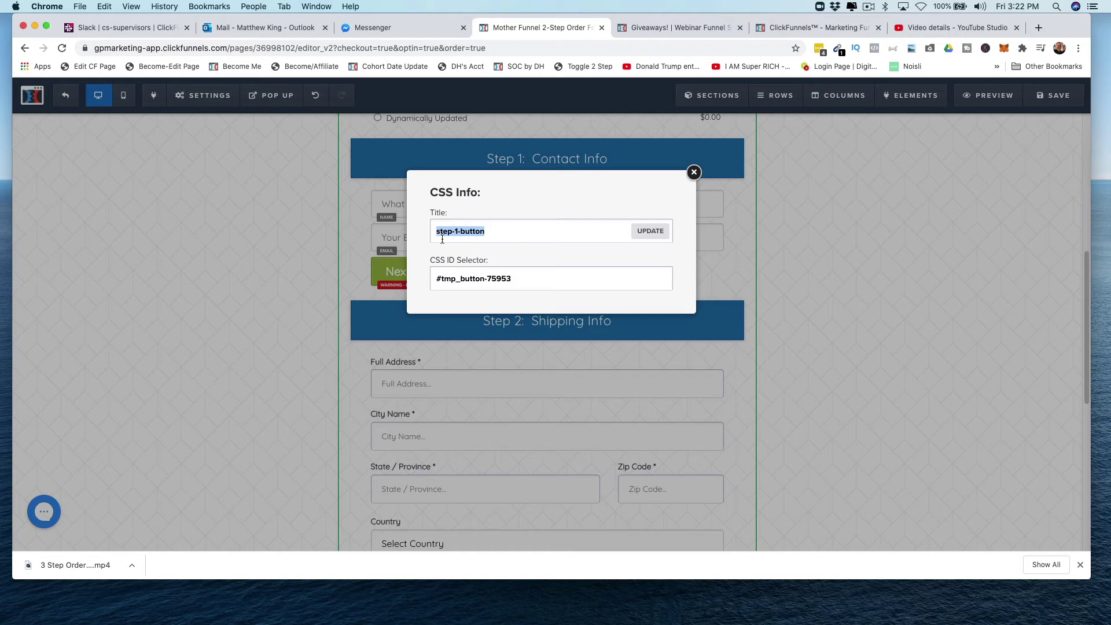
pyautogui.click(695, 172)
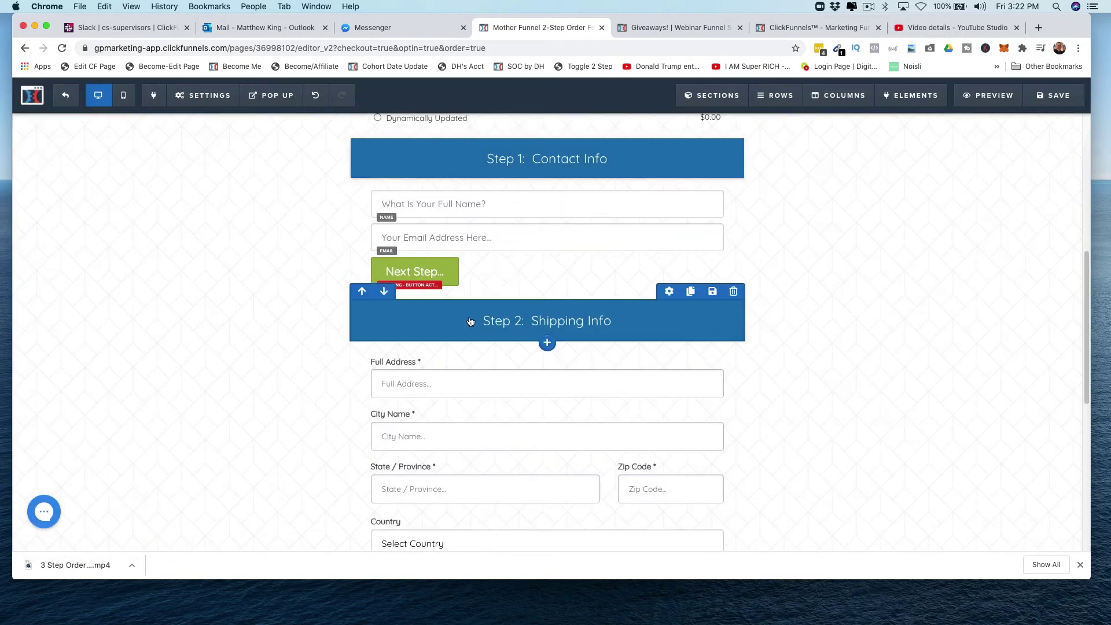
# Step: Check the CSS title assigned to the Next Step button in the Step 2 shipping section
pyautogui.scroll(-5, 453, 346)
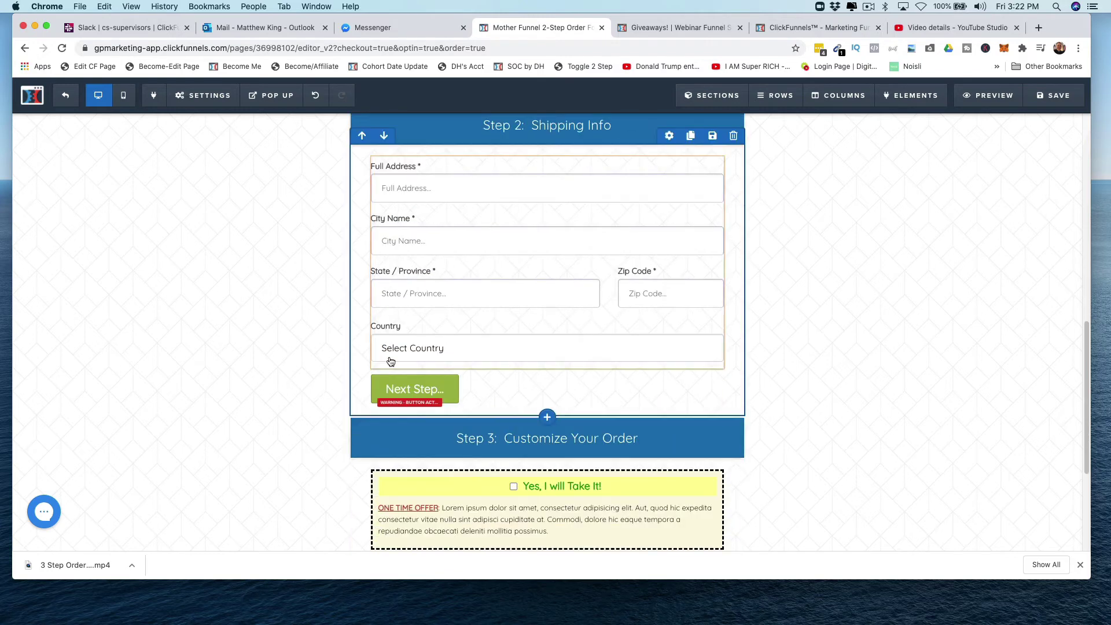
pyautogui.click(439, 389)
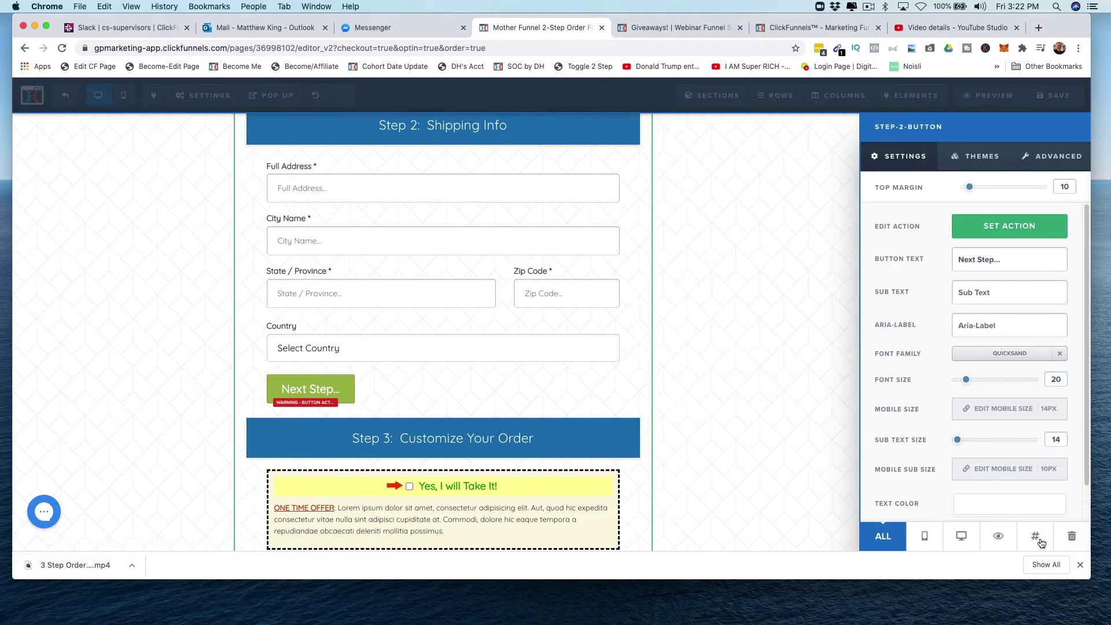
pyautogui.click(1036, 537)
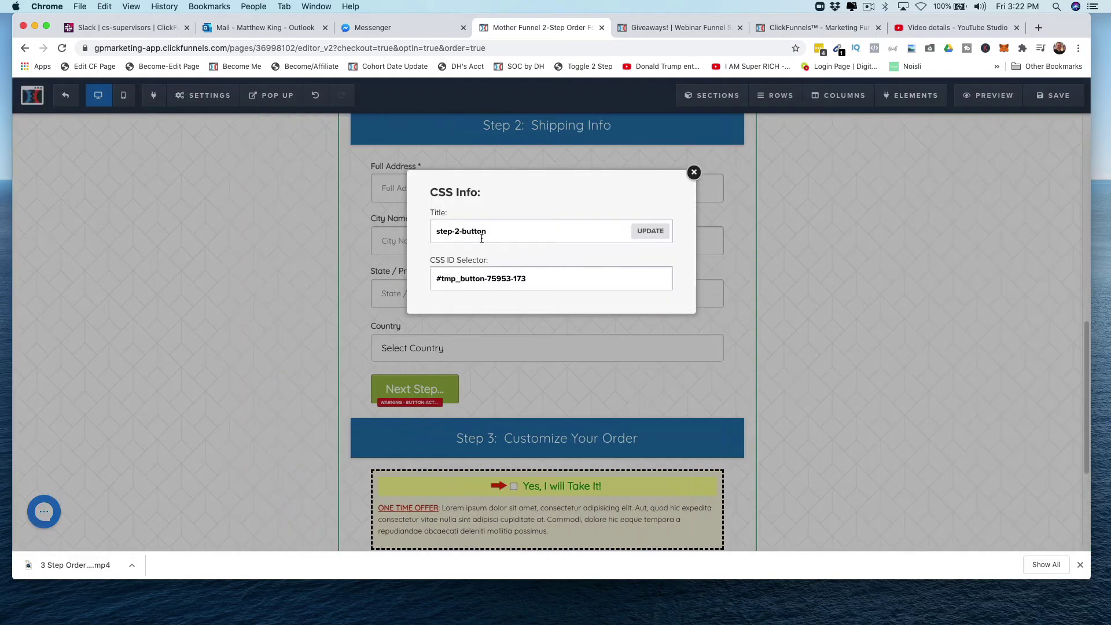
pyautogui.click(693, 174)
# Step: Inspect the action assigned to the "Yes! Submit Order Now!" button in the Step 3 section
pyautogui.scroll(-3, 550, 325)
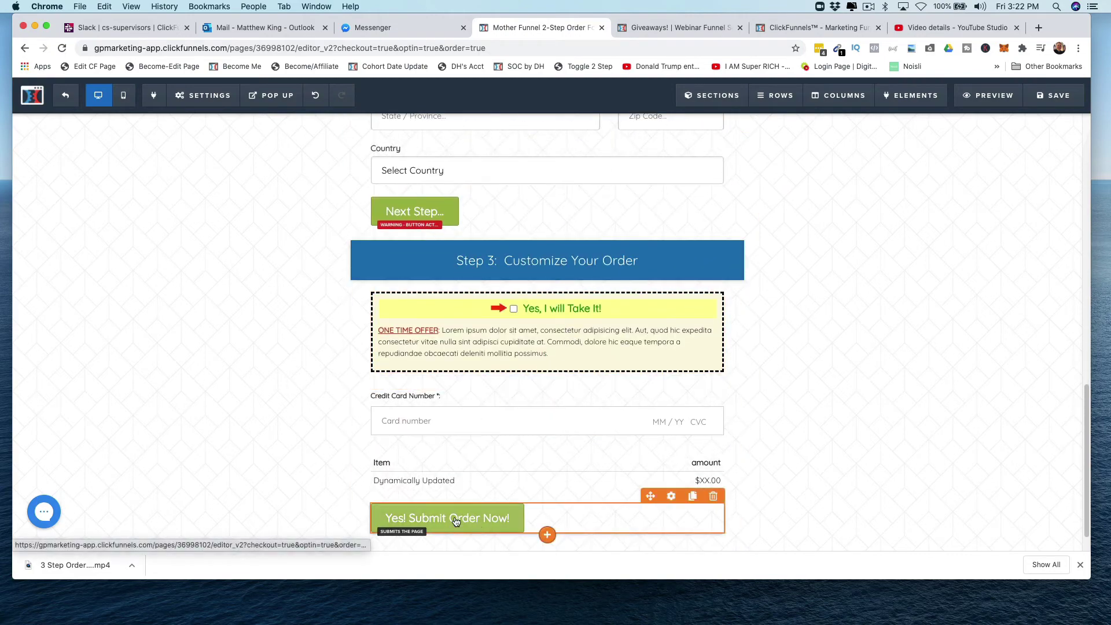
pyautogui.click(456, 522)
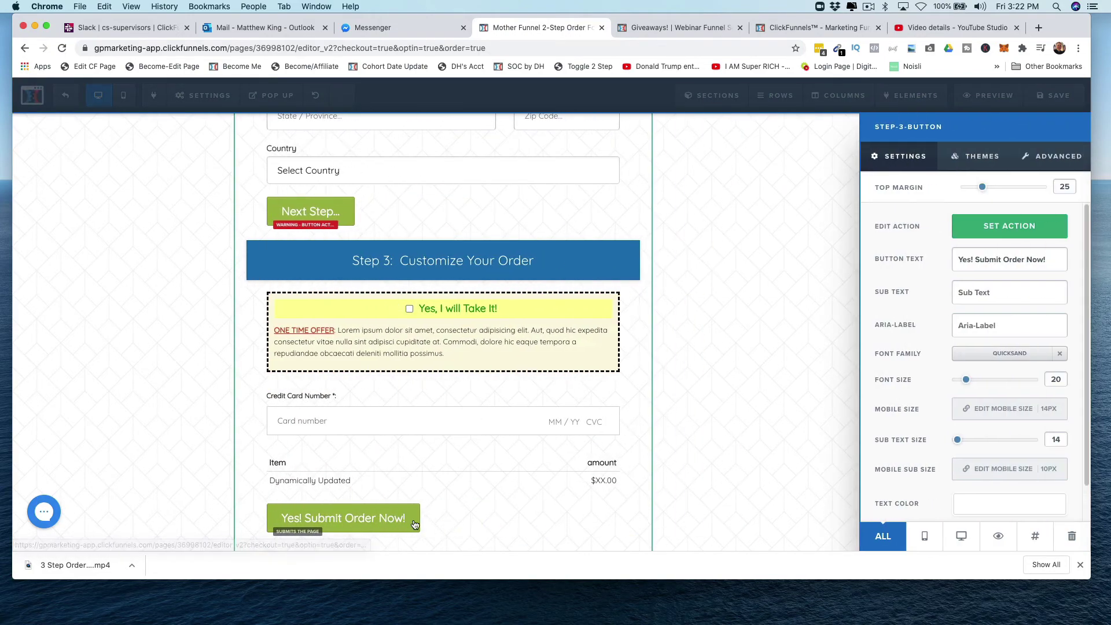
pyautogui.click(1003, 235)
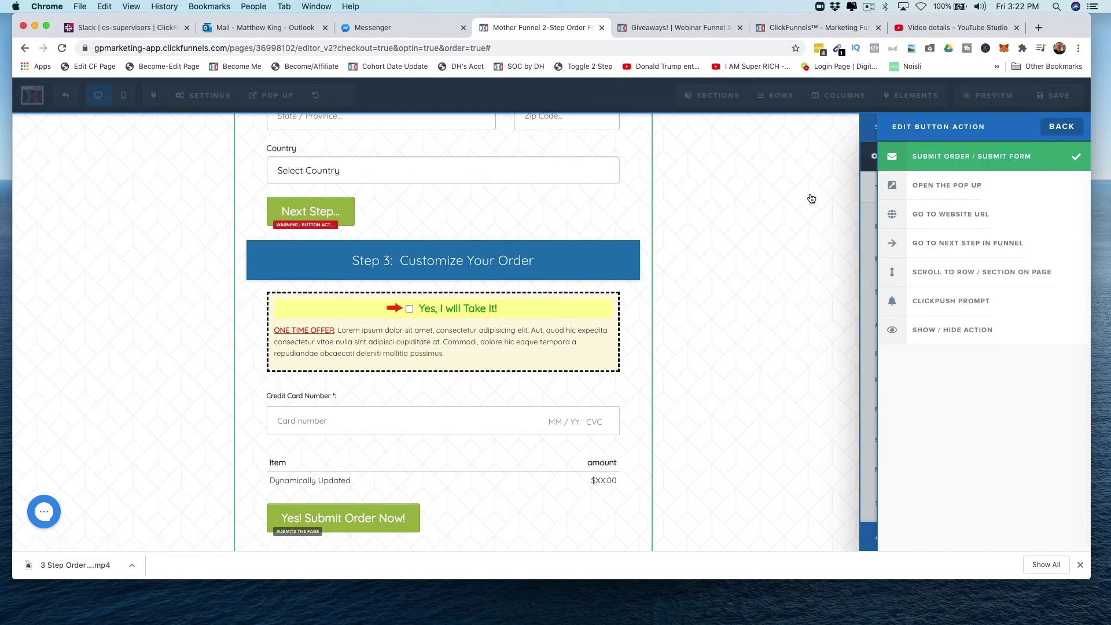
pyautogui.click(759, 207)
# Step: Check the CSS title of the "Yes! Submit Order Now!" button in the Step 3 section
pyautogui.click(470, 524)
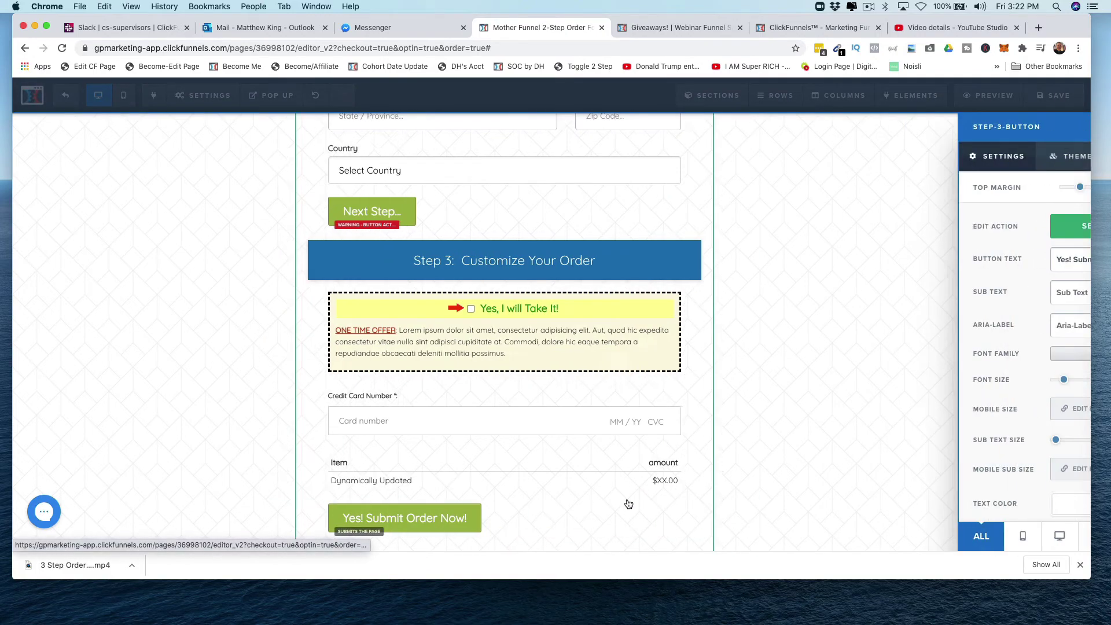
pyautogui.click(1040, 533)
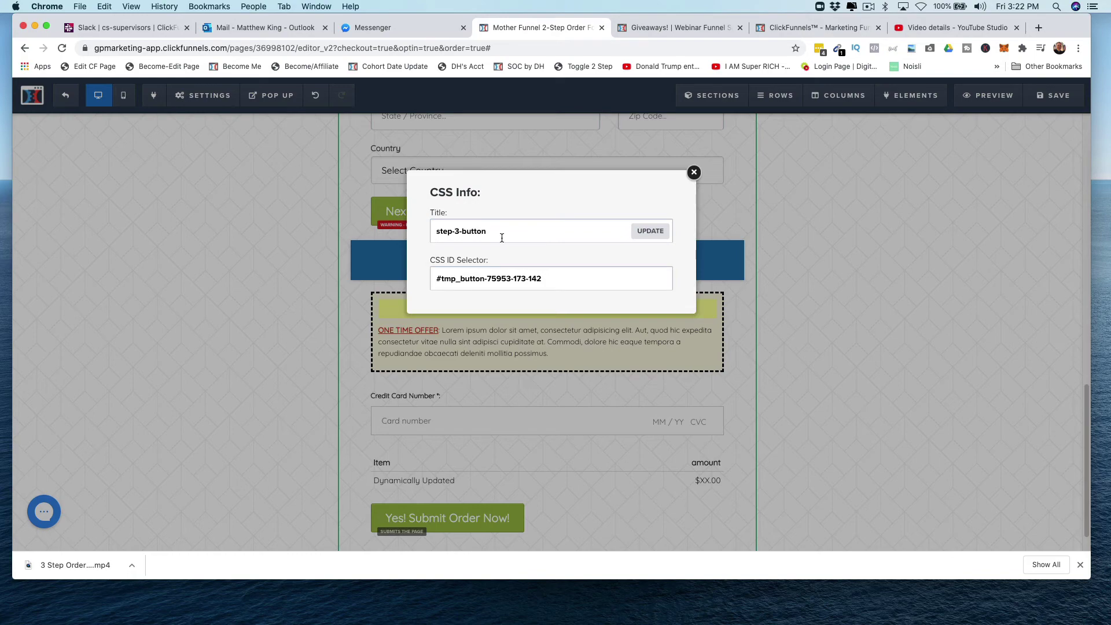
pyautogui.moveTo(502, 238); pyautogui.dragTo(407, 233)
pyautogui.click(650, 231)
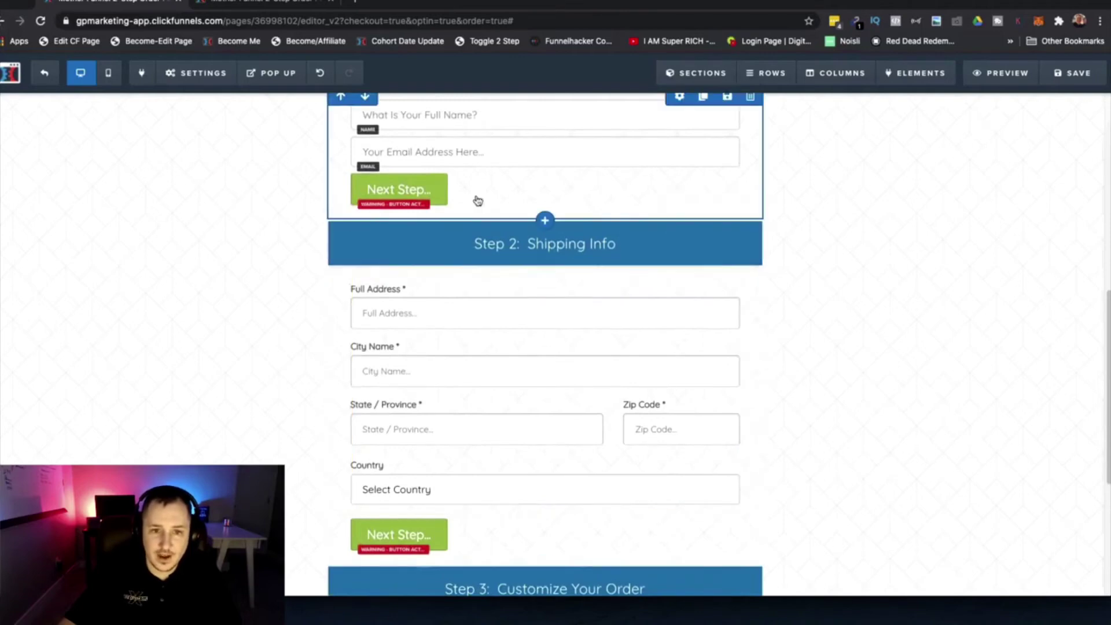
# Step: Check the CSS title of the row holding the Step 1 name and email fields
pyautogui.scroll(1, 607, 203)
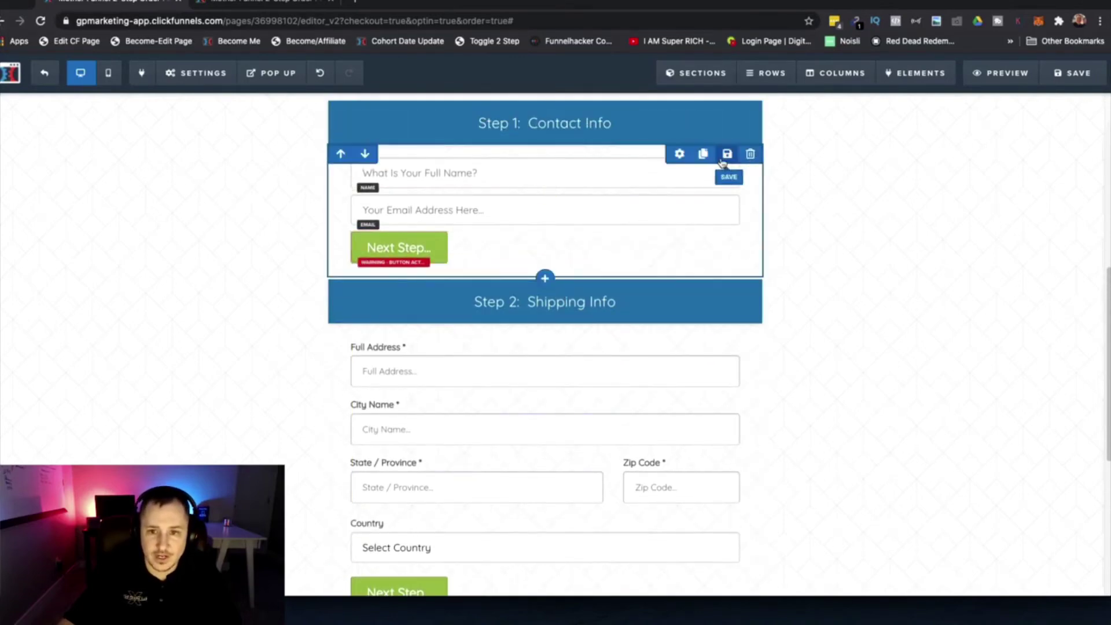
pyautogui.click(679, 156)
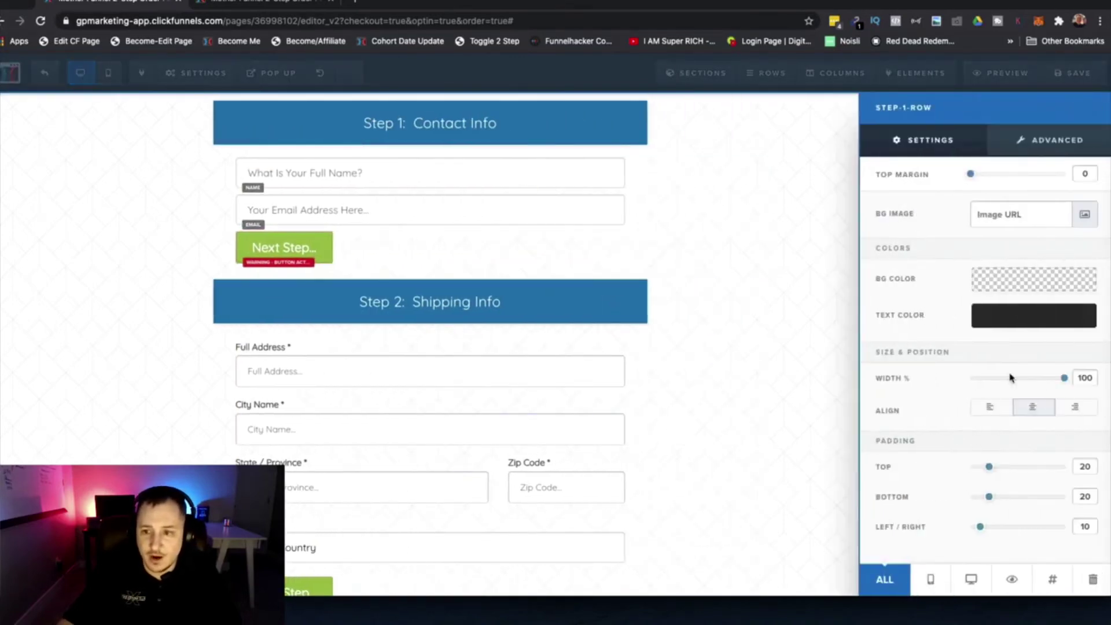
pyautogui.click(1052, 579)
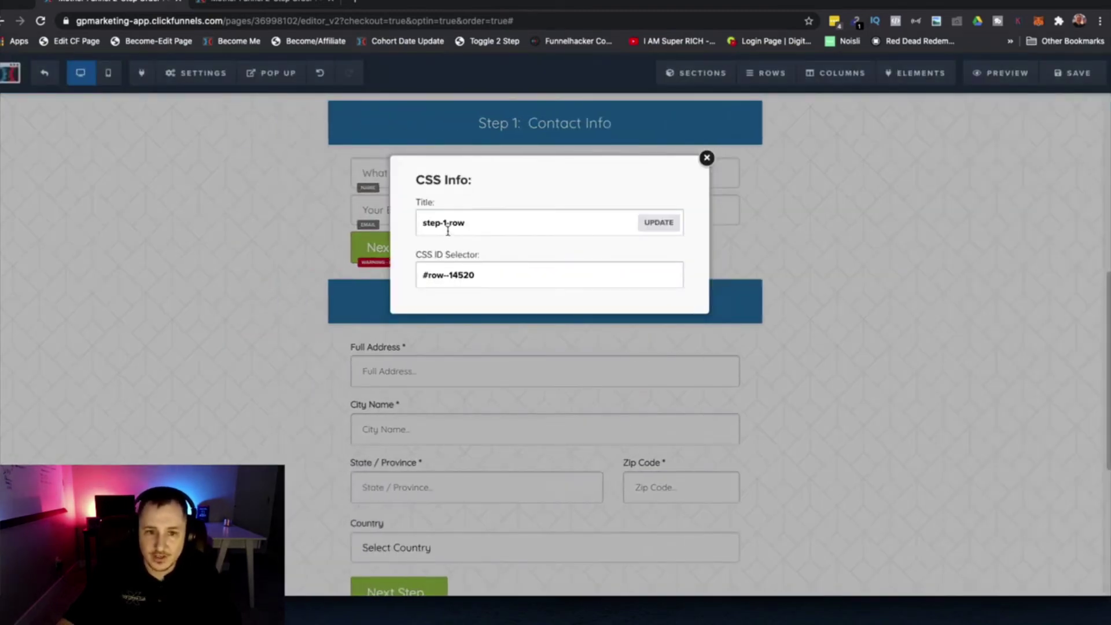
pyautogui.tripleClick(454, 223)
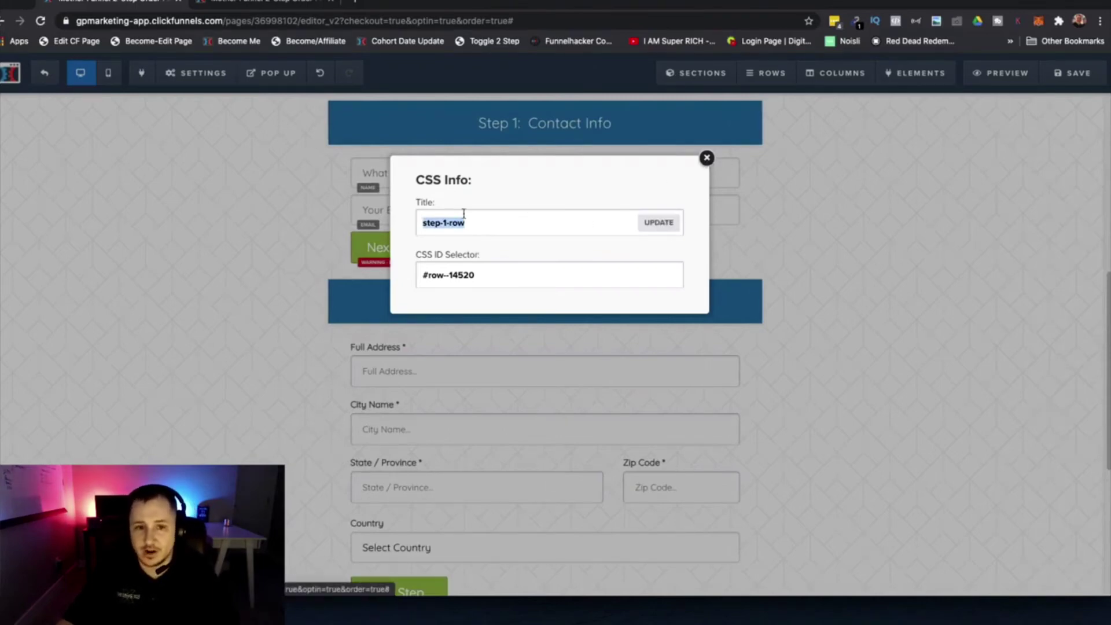
pyautogui.click(707, 160)
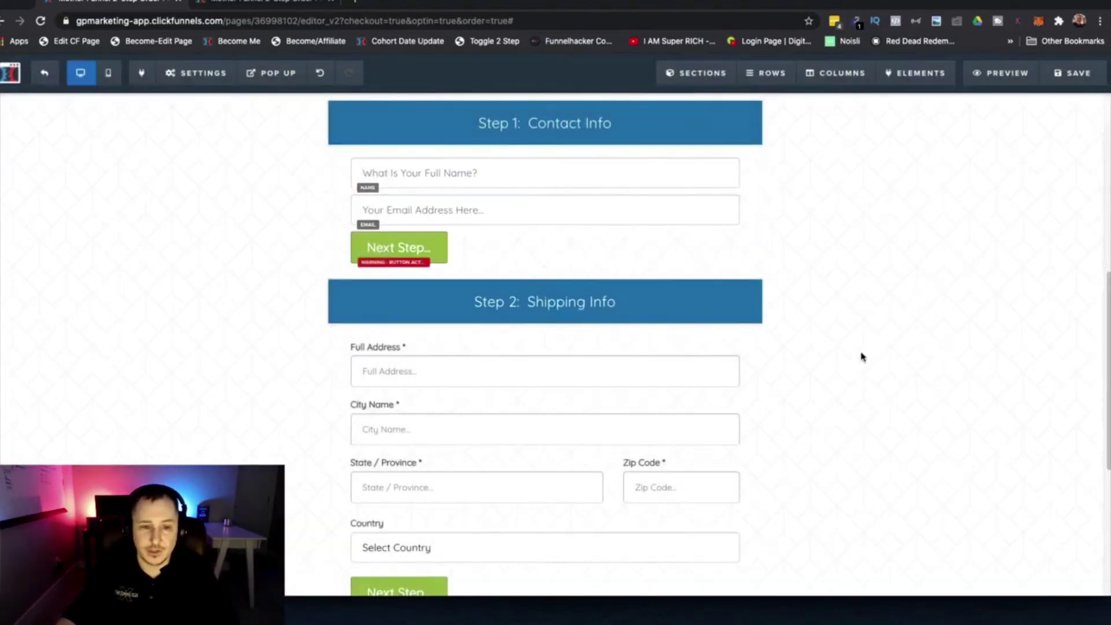
# Step: Look over the Step 2 shipping section and inspect the settings of its Next Step button
pyautogui.scroll(-2, 892, 346)
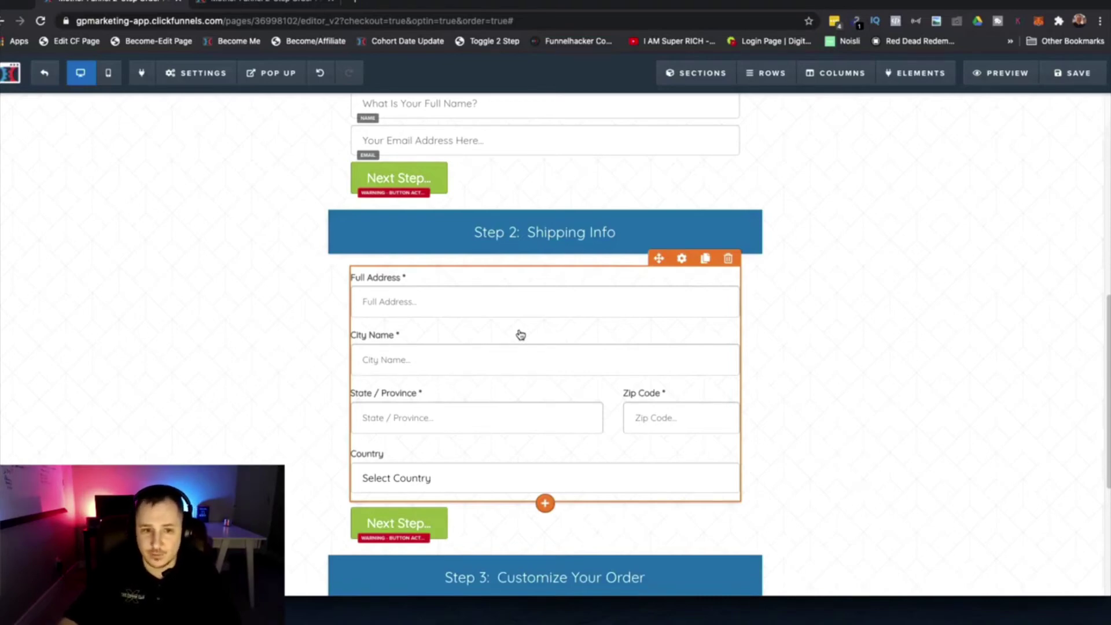
pyautogui.scroll(-3, 568, 355)
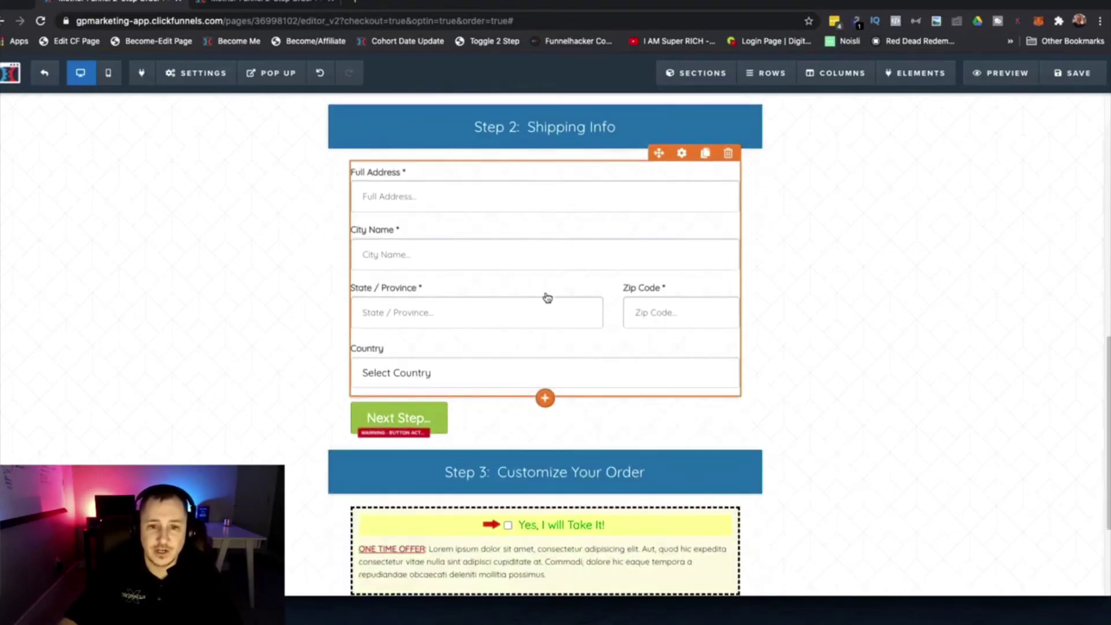
pyautogui.scroll(1, 564, 307)
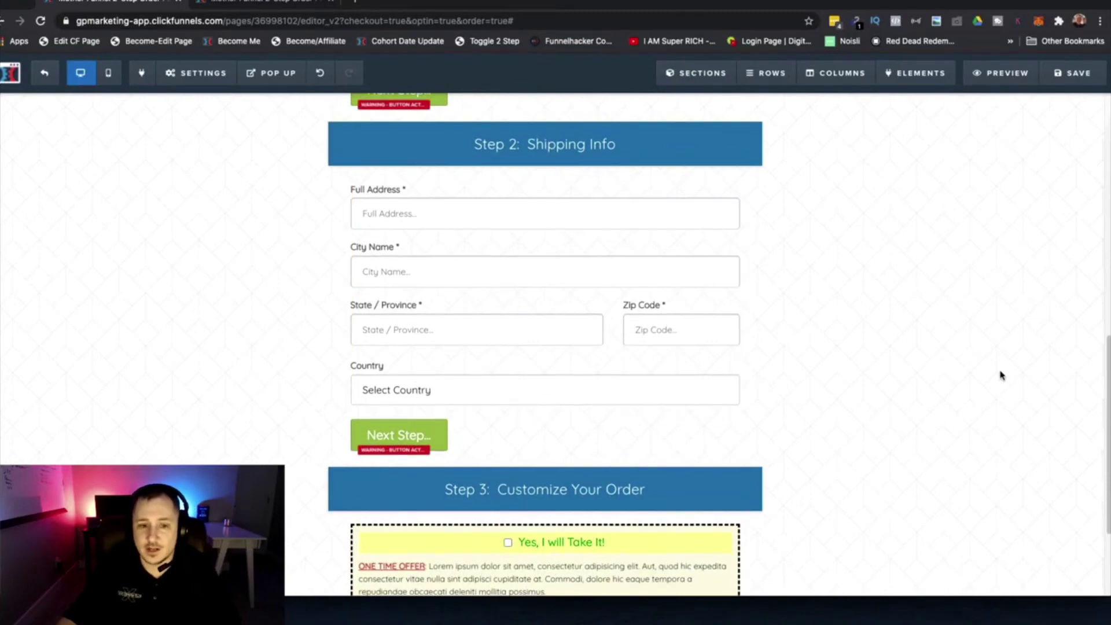
pyautogui.click(438, 437)
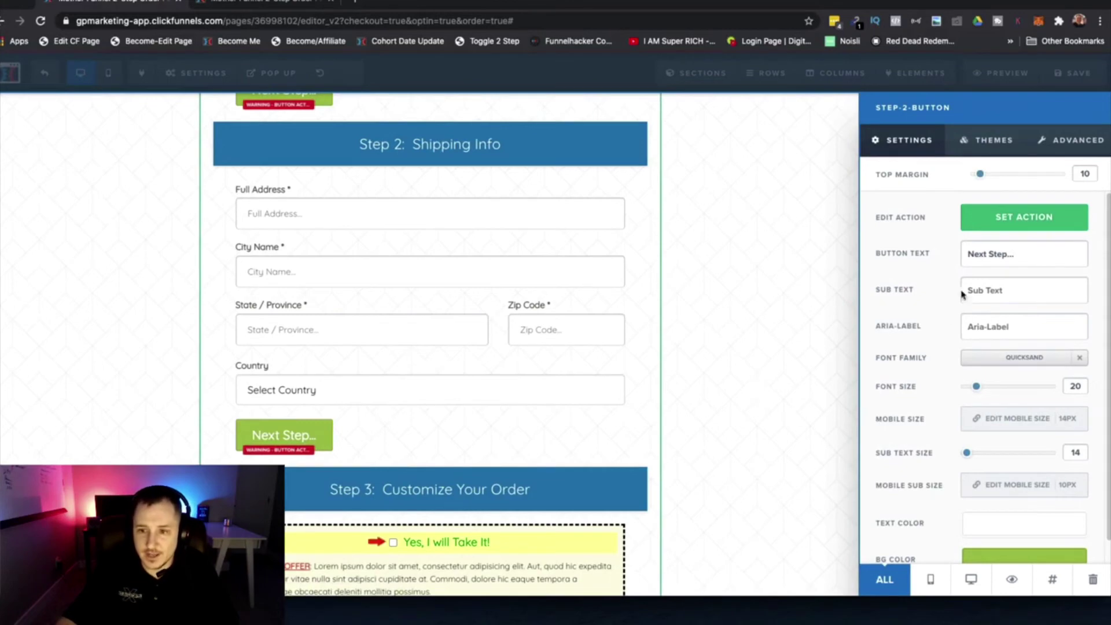
pyautogui.click(782, 375)
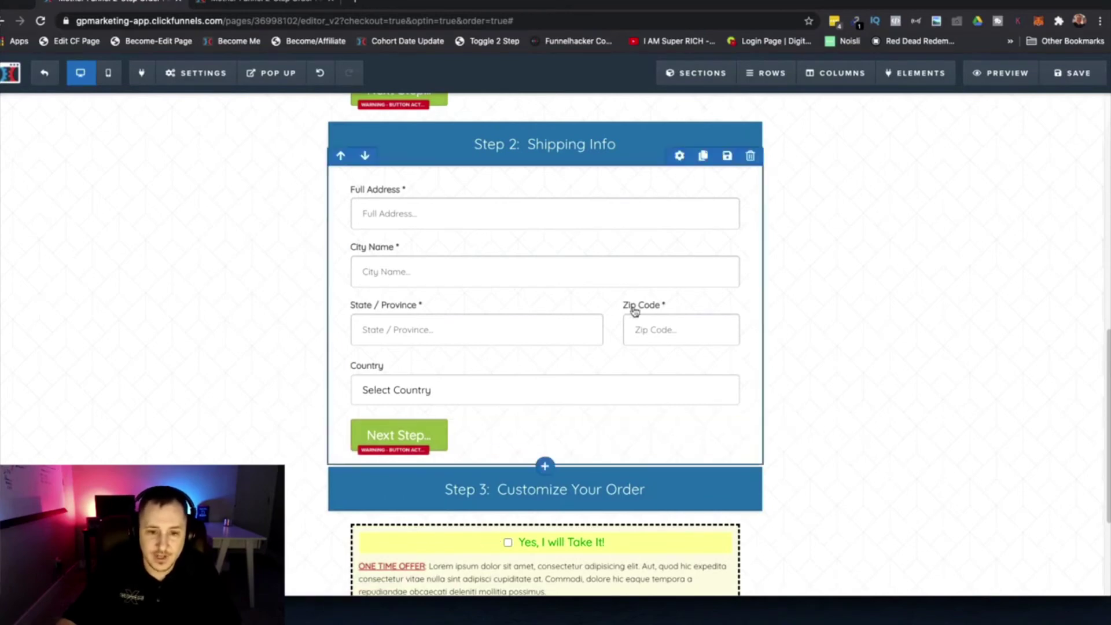
# Step: Check the CSS title of the row holding the Step 2 shipping fields
pyautogui.click(679, 156)
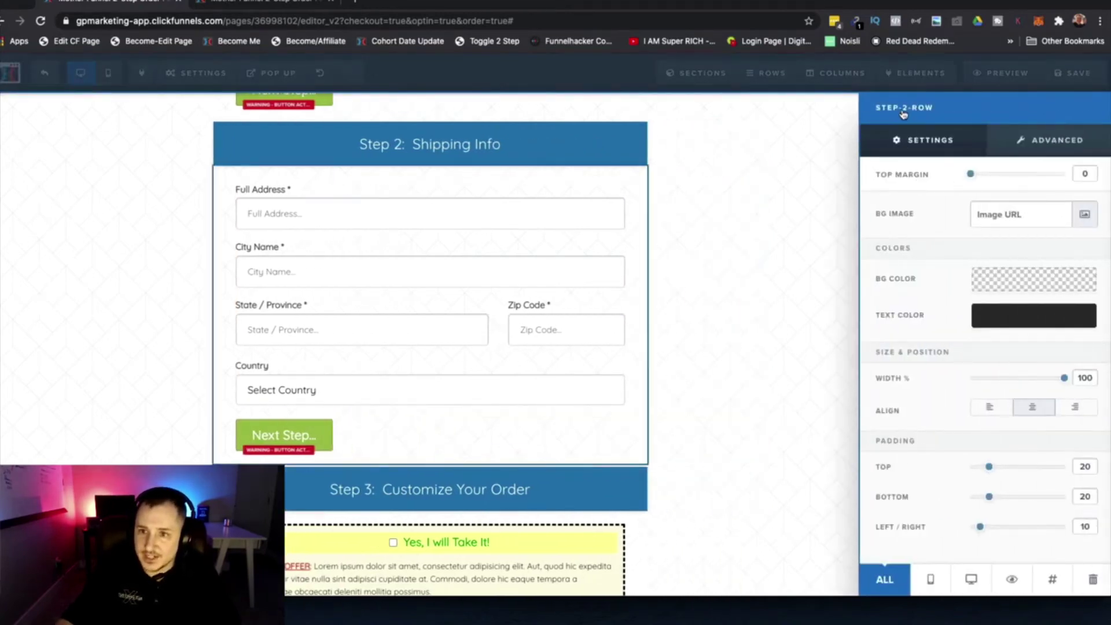
pyautogui.click(1053, 580)
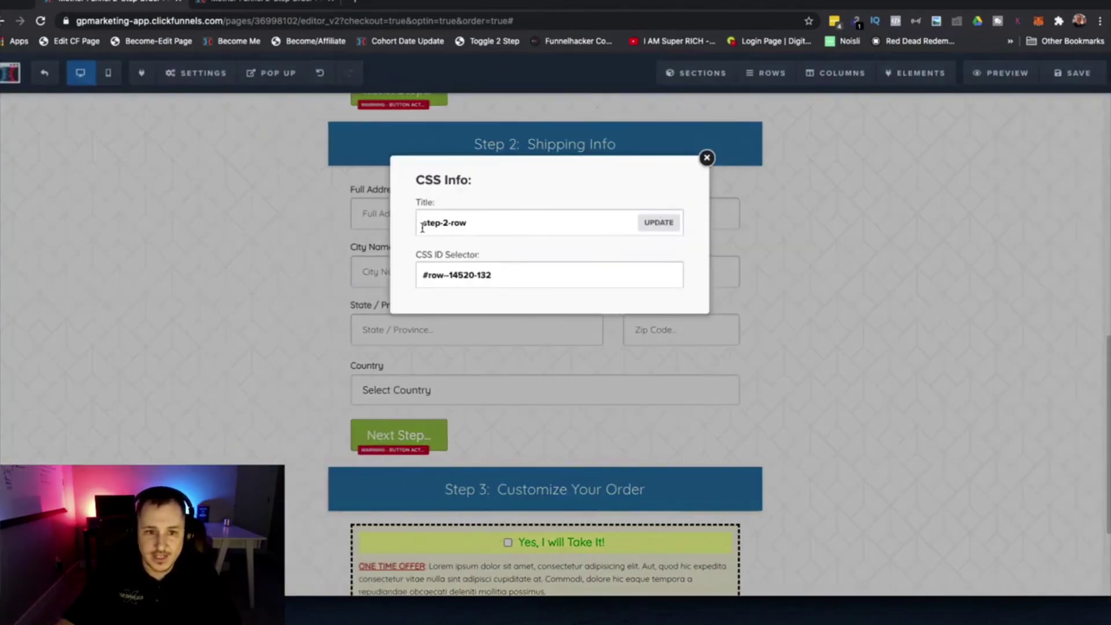
pyautogui.moveTo(420, 223); pyautogui.dragTo(489, 225)
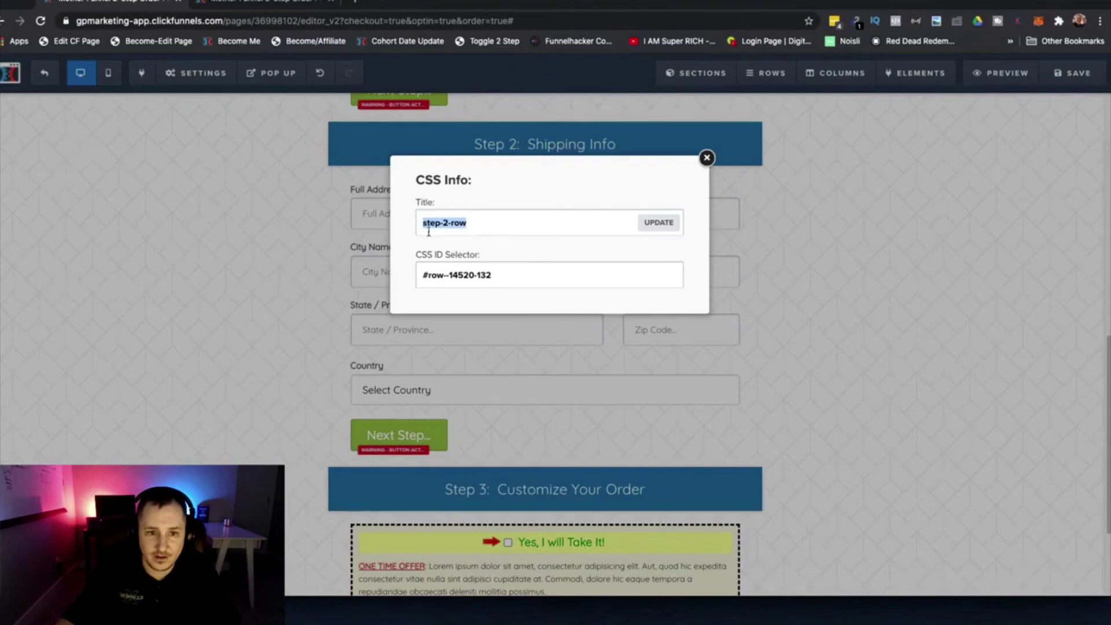
pyautogui.click(707, 157)
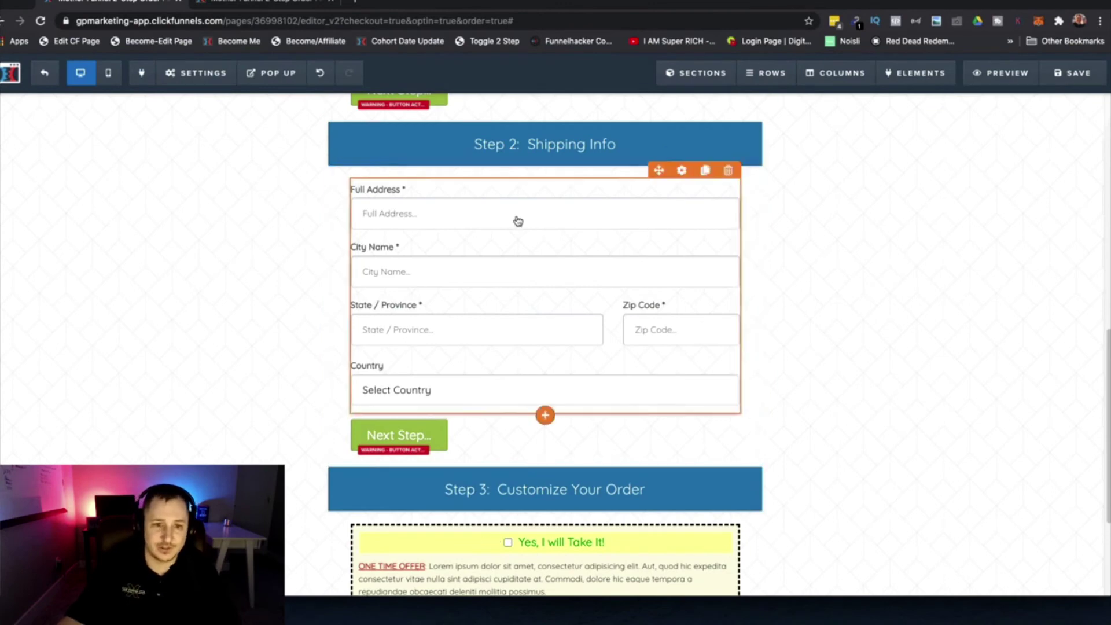
# Step: Add a credit card element below the one-time offer box in the Step 3 section
pyautogui.scroll(3, 603, 220)
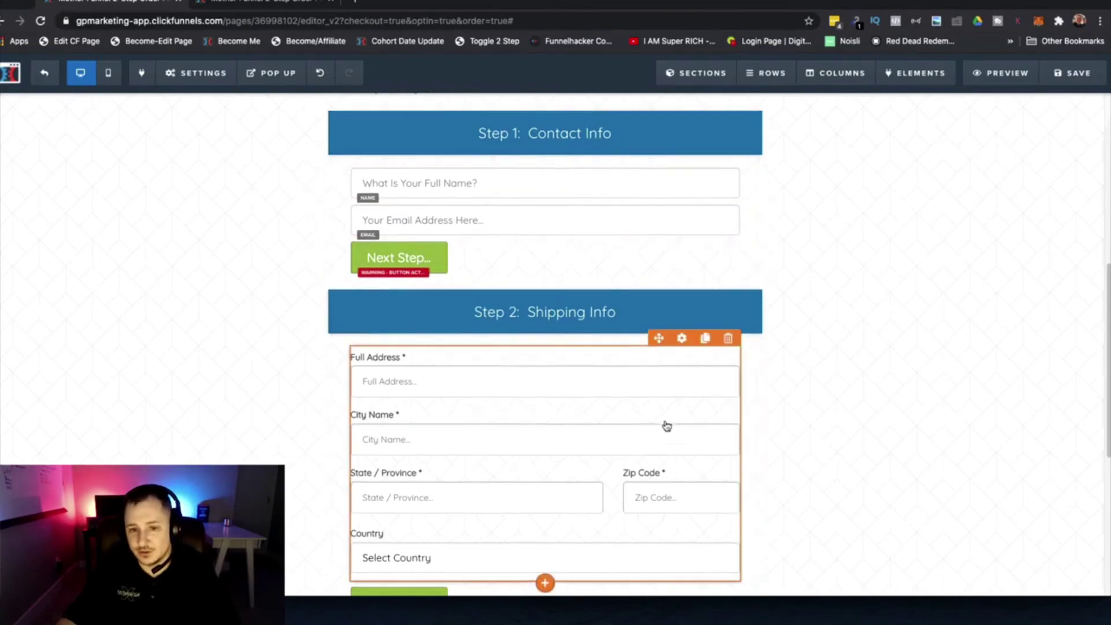
pyautogui.scroll(-5, 660, 424)
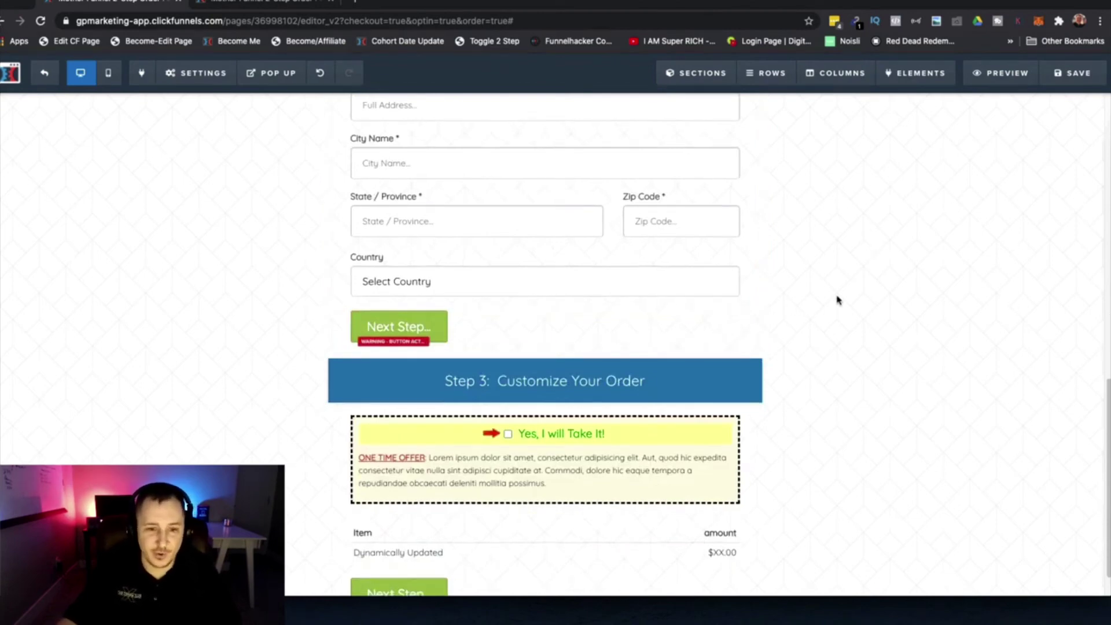
pyautogui.scroll(-1, 665, 376)
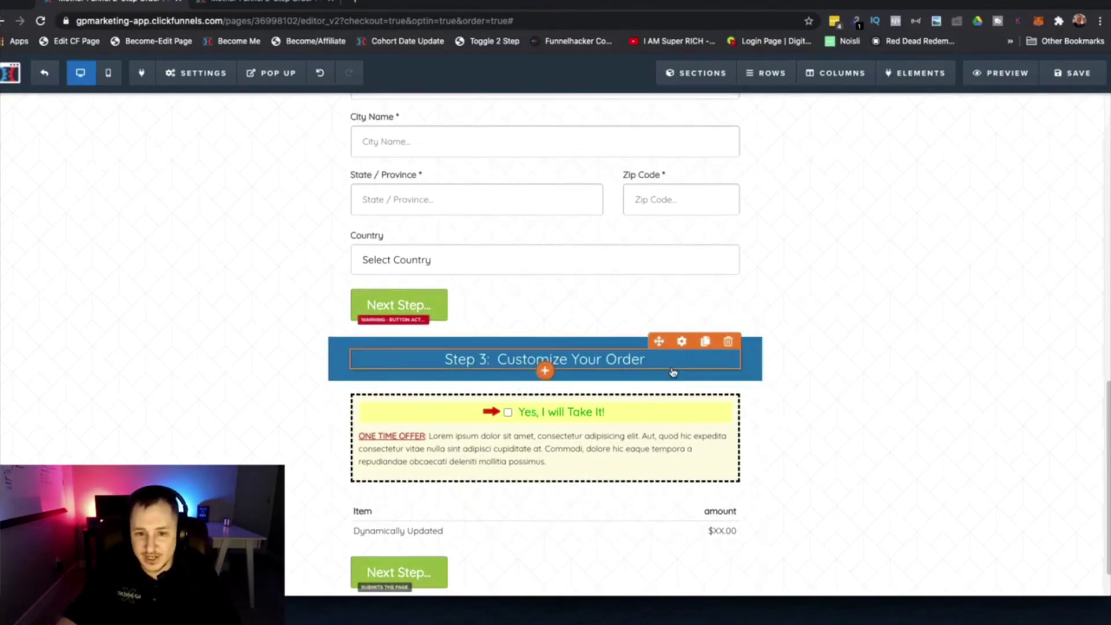
pyautogui.scroll(-2, 675, 408)
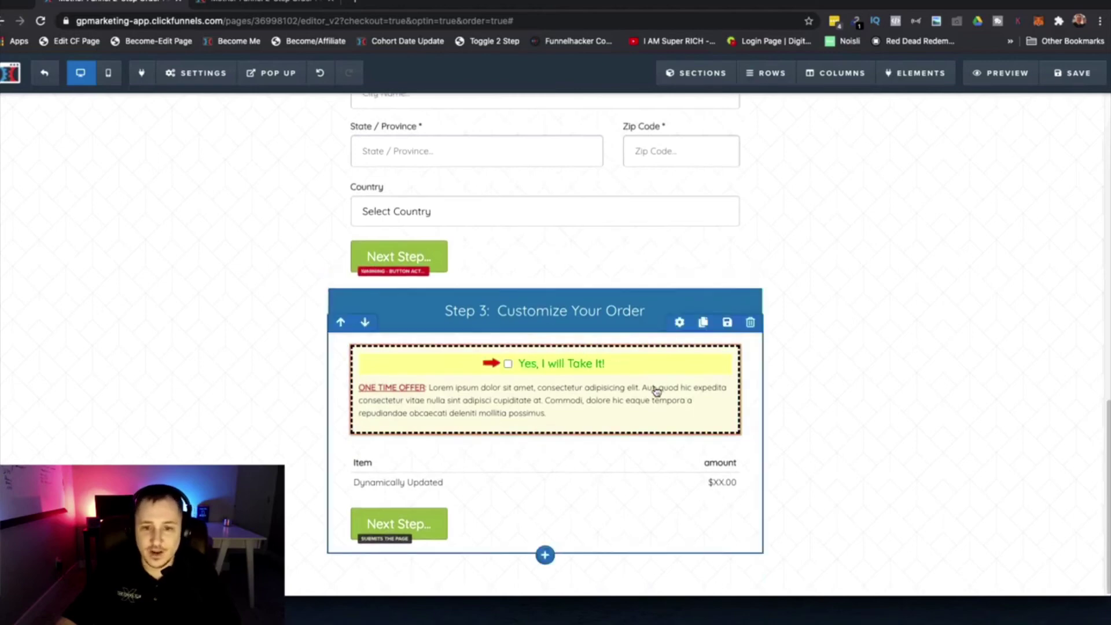
pyautogui.scroll(1, 680, 415)
pyautogui.scroll(-1, 665, 429)
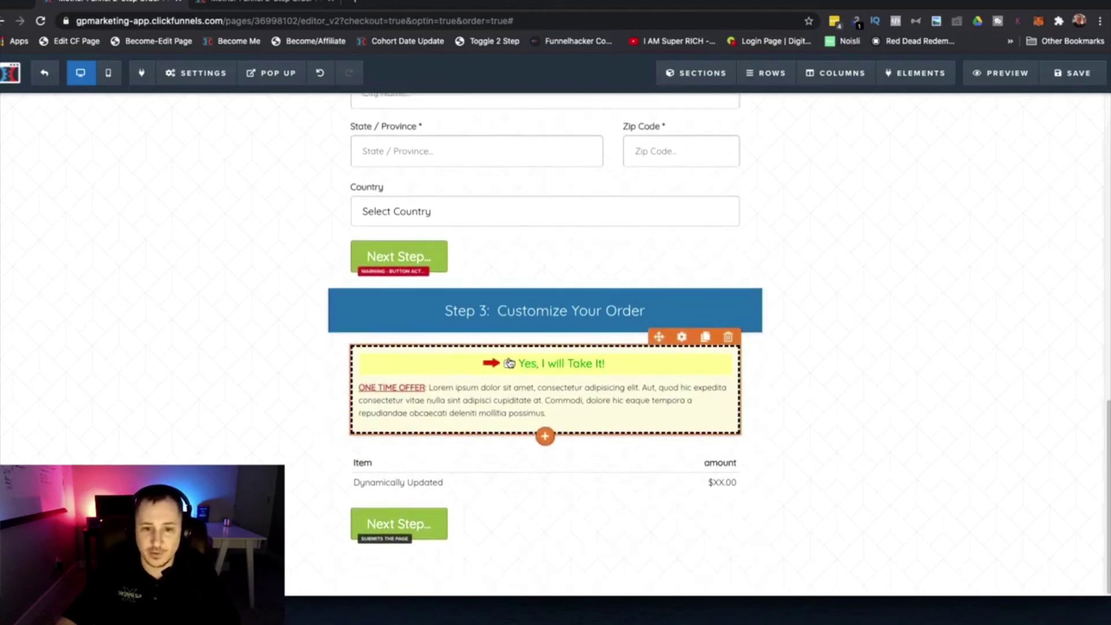
pyautogui.click(545, 437)
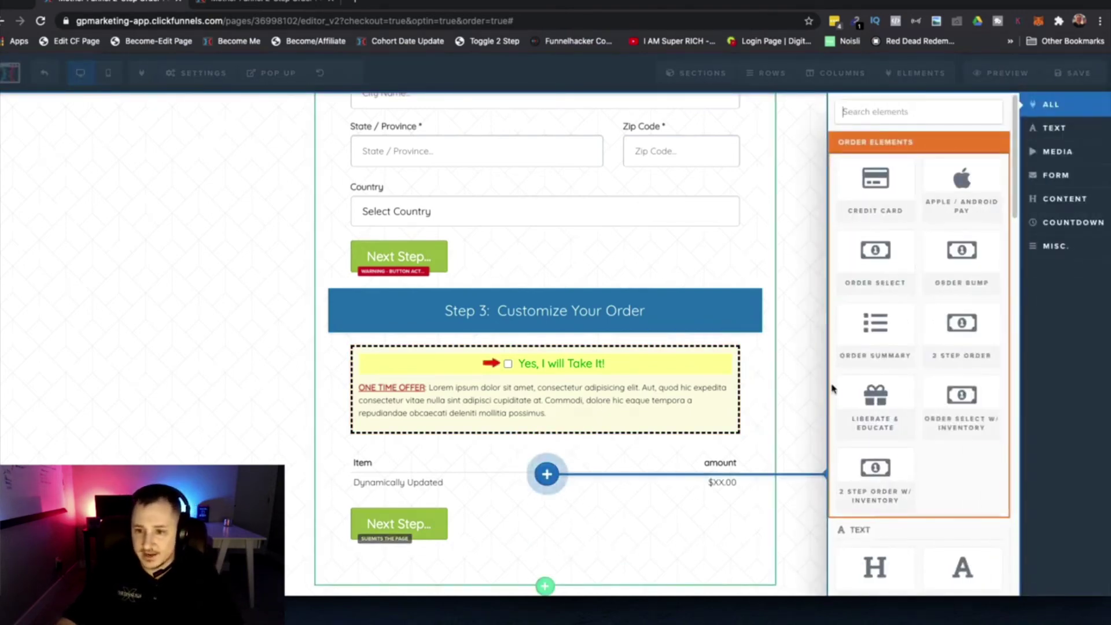
pyautogui.click(877, 184)
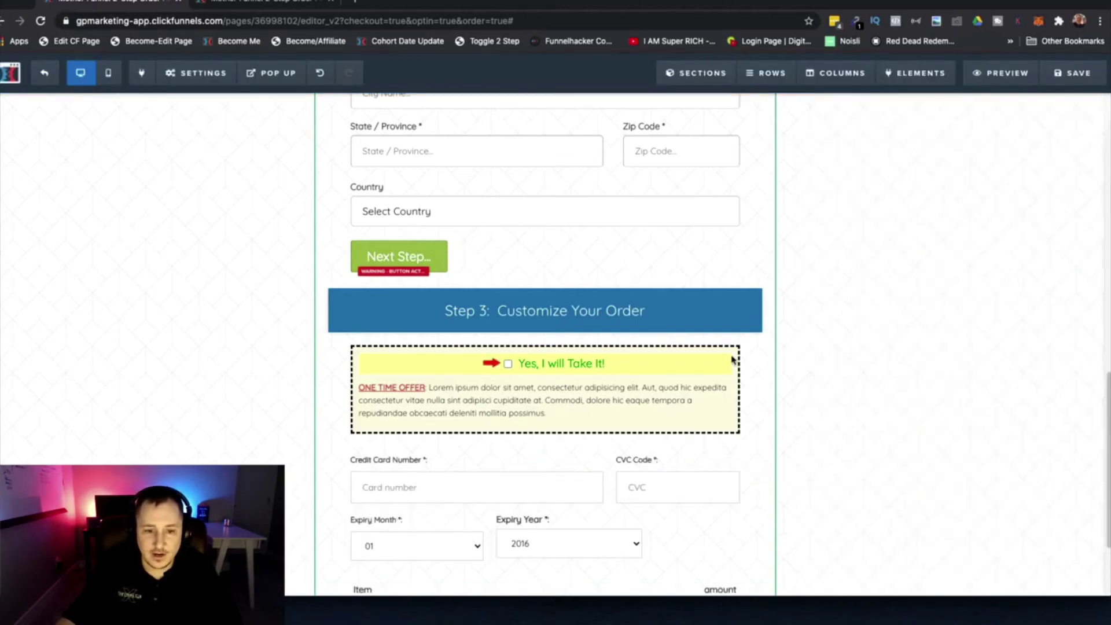
# Step: Set the Stripe layout of the Step 3 credit card form to One Field
pyautogui.scroll(-2, 732, 360)
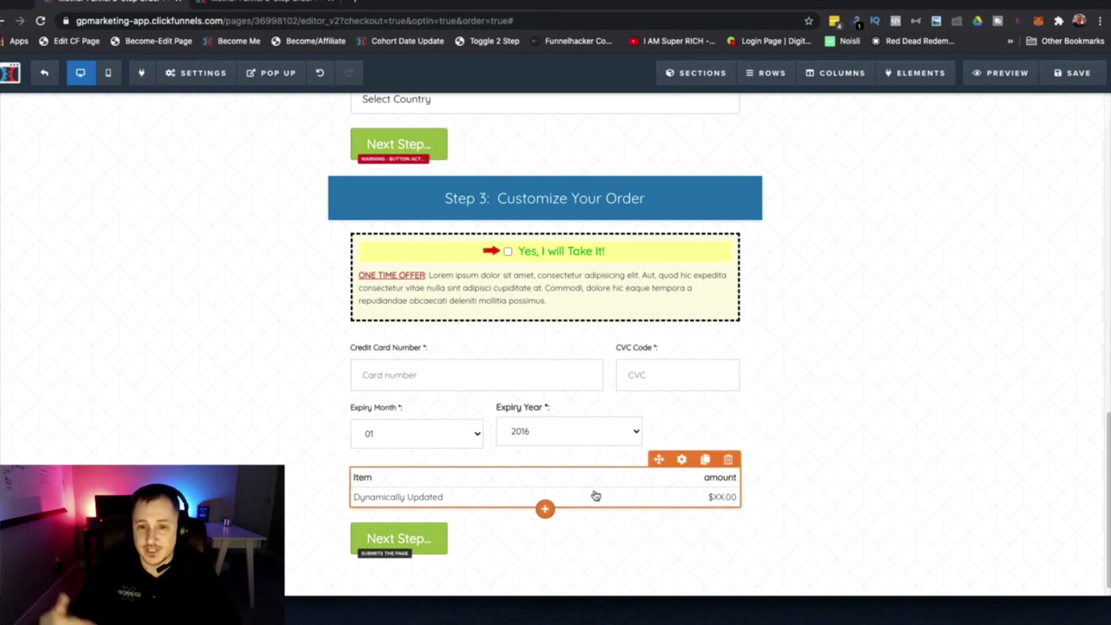
pyautogui.scroll(1, 810, 392)
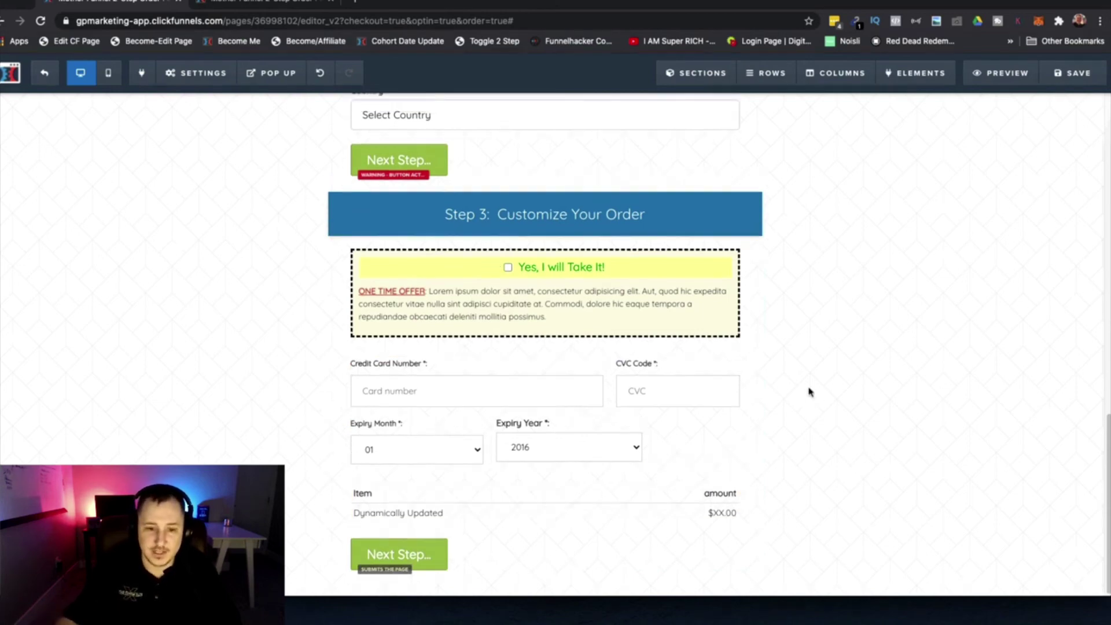
pyautogui.click(597, 395)
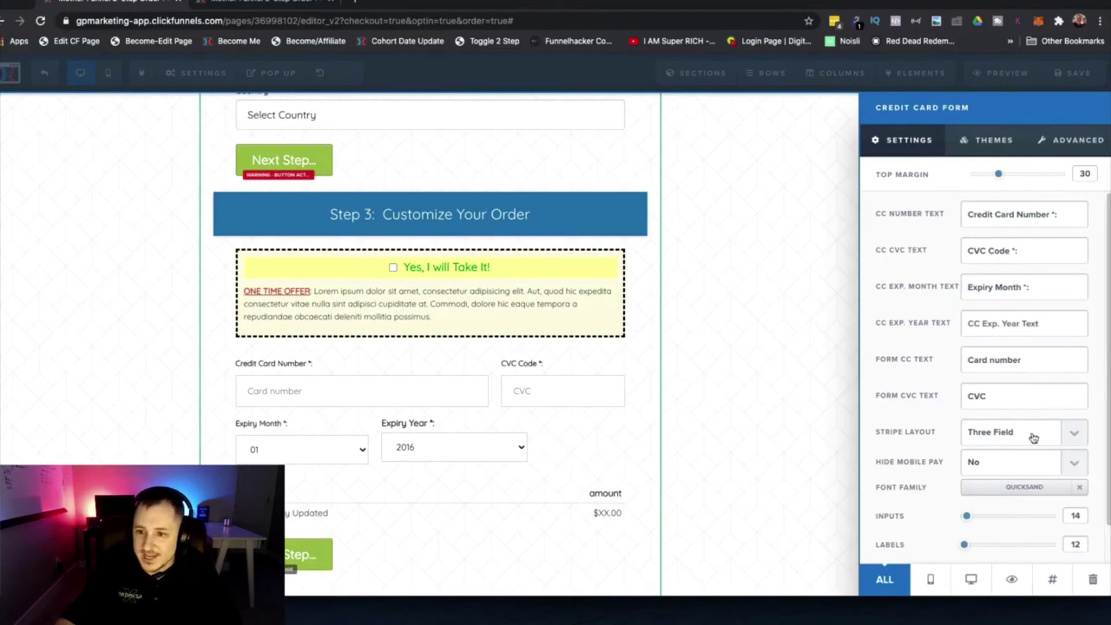
pyautogui.click(1058, 438)
pyautogui.click(1042, 445)
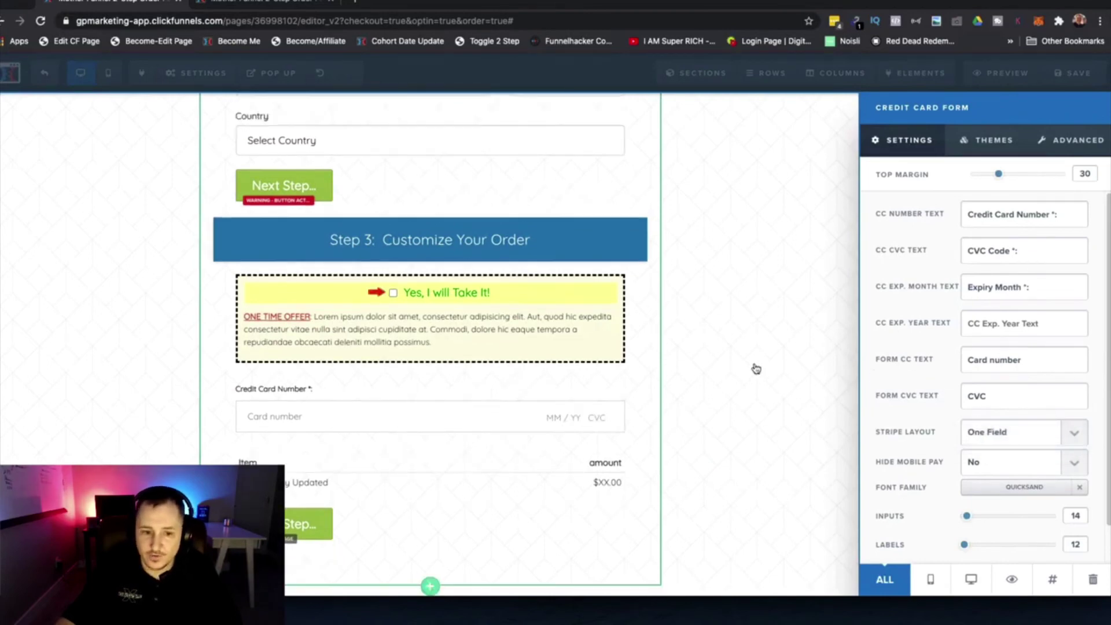
pyautogui.click(702, 377)
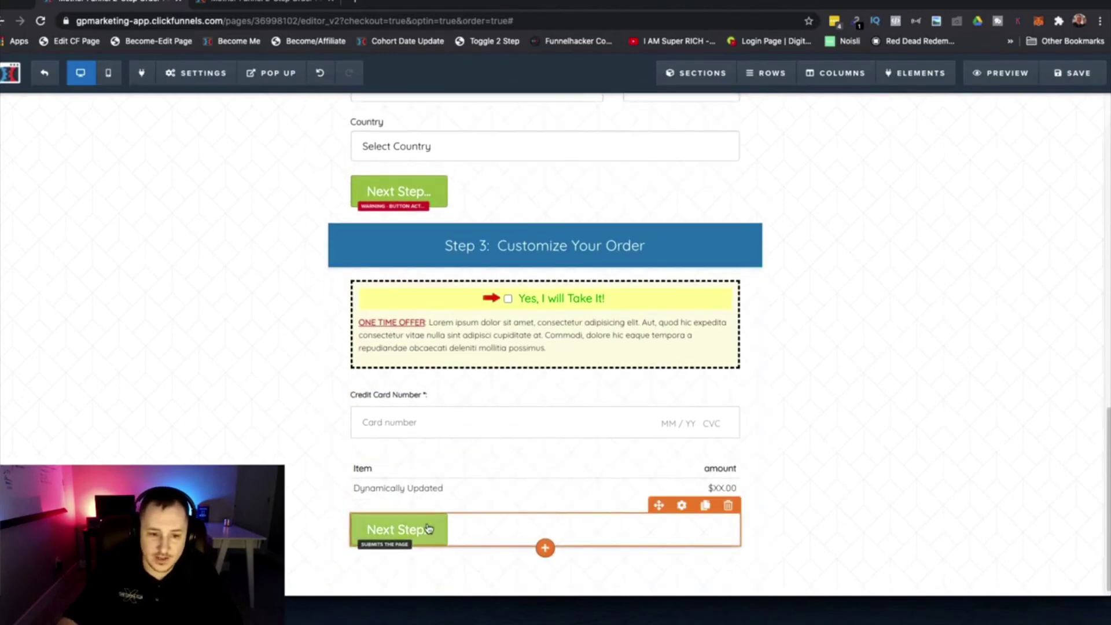
# Step: Change the Step 3 button's text to "Yes! Submit Order Now!" and save the page
pyautogui.click(422, 530)
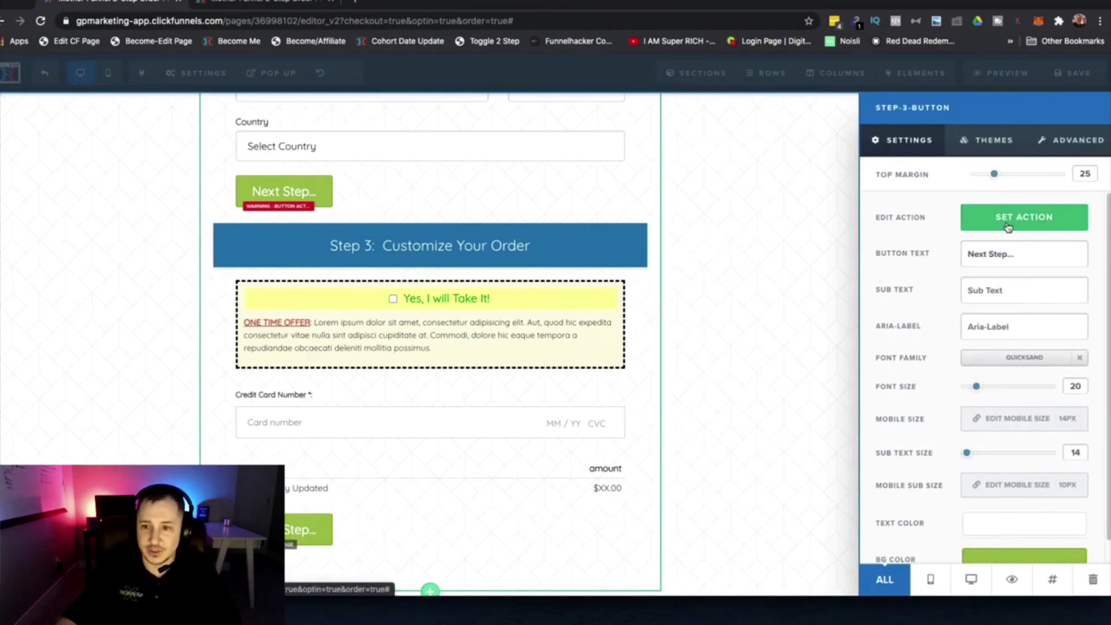
pyautogui.tripleClick(1006, 257)
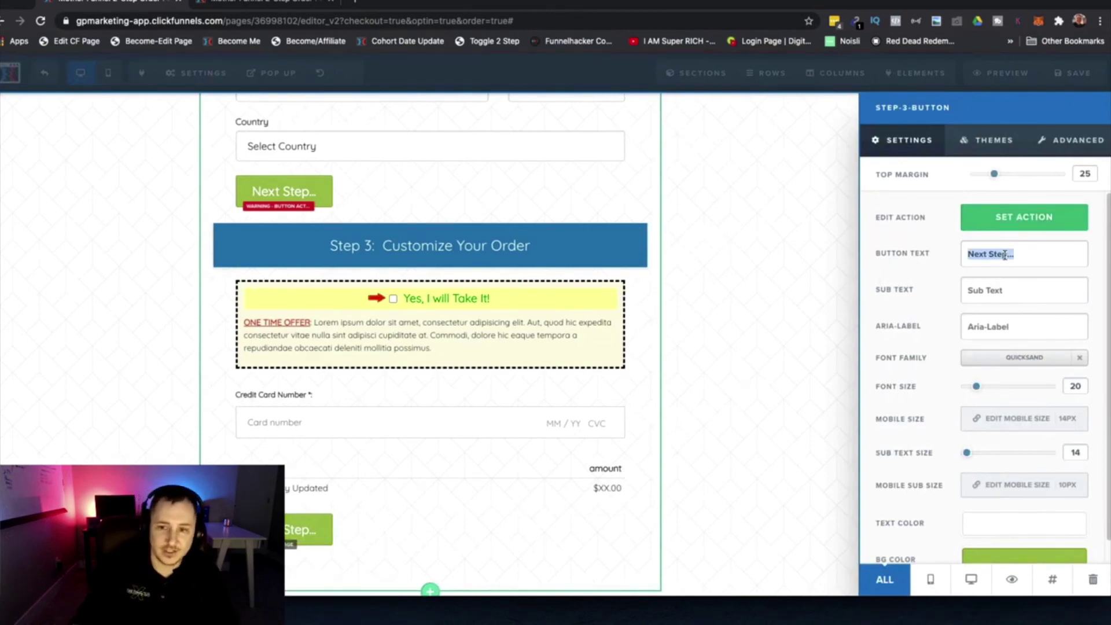
pyautogui.write('Submit Order')
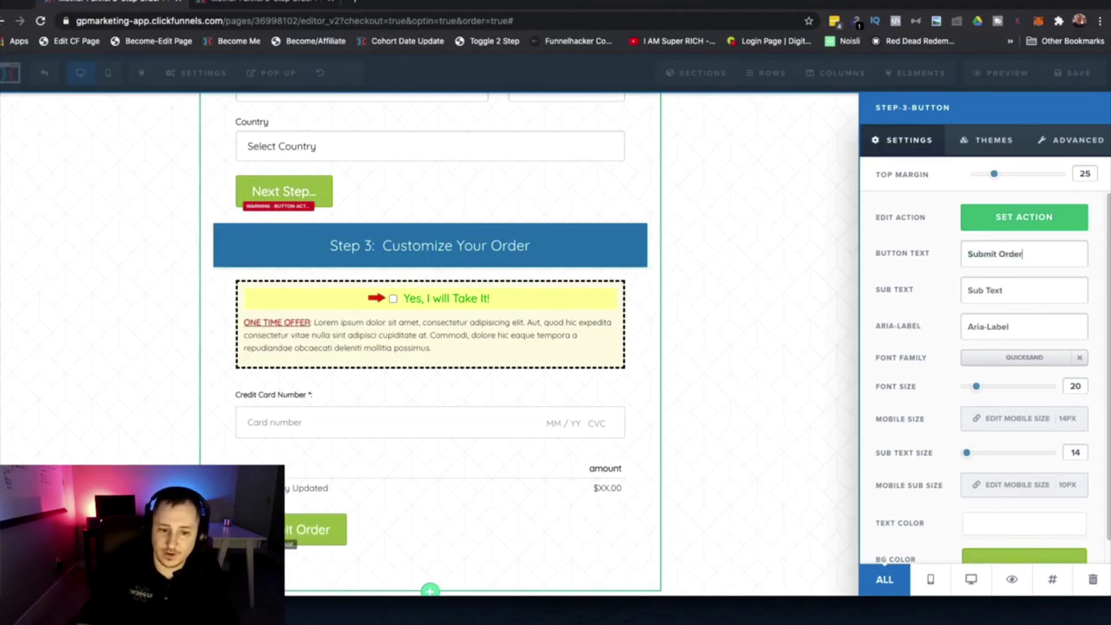
pyautogui.press('BackSpace')
pyautogui.press('BackSpace')
pyautogui.press('BackSpace')
pyautogui.press('BackSpace')
pyautogui.press('BackSpace')
pyautogui.press('BackSpace')
pyautogui.press('BackSpace')
pyautogui.press('BackSpace')
pyautogui.press('BackSpace')
pyautogui.press('BackSpace')
pyautogui.press('BackSpace')
pyautogui.write('Y')
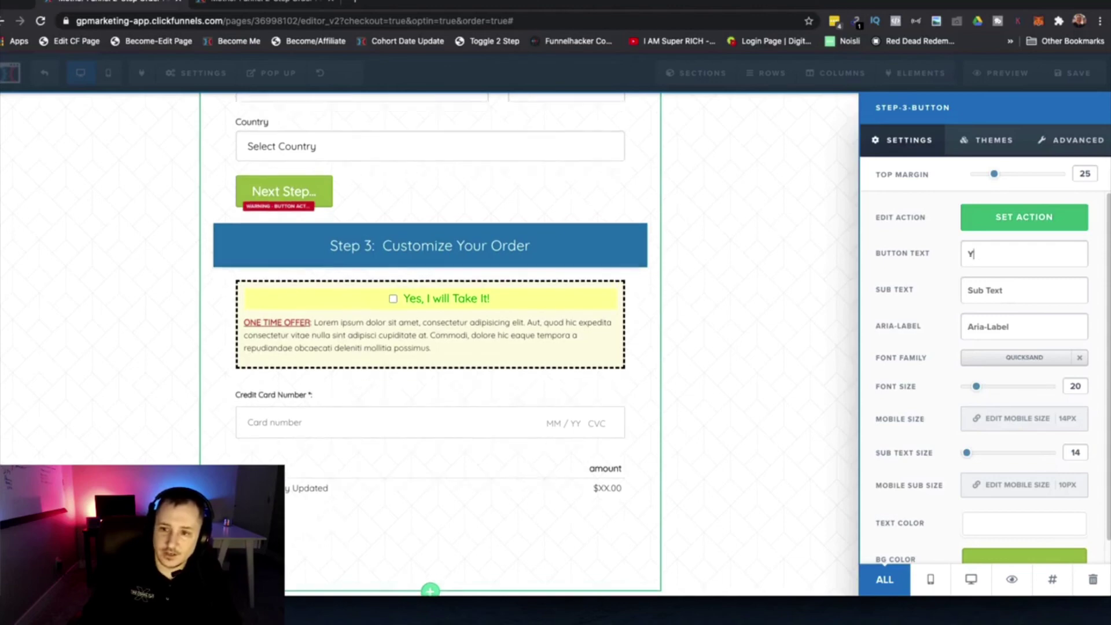
pyautogui.write('es!  Submit')
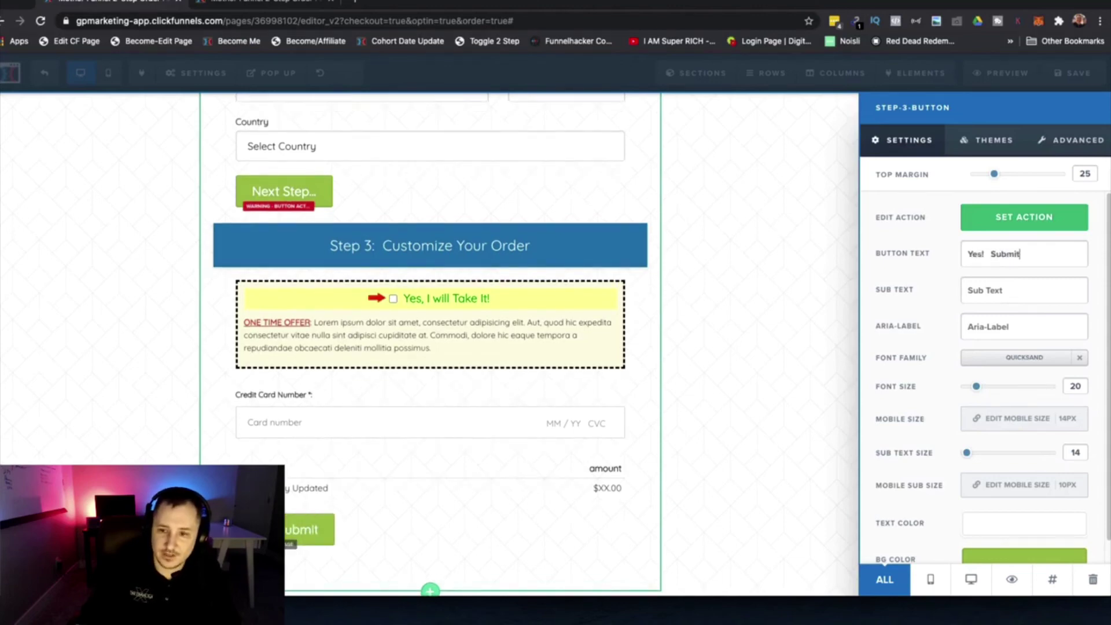
pyautogui.write(' Order Now!')
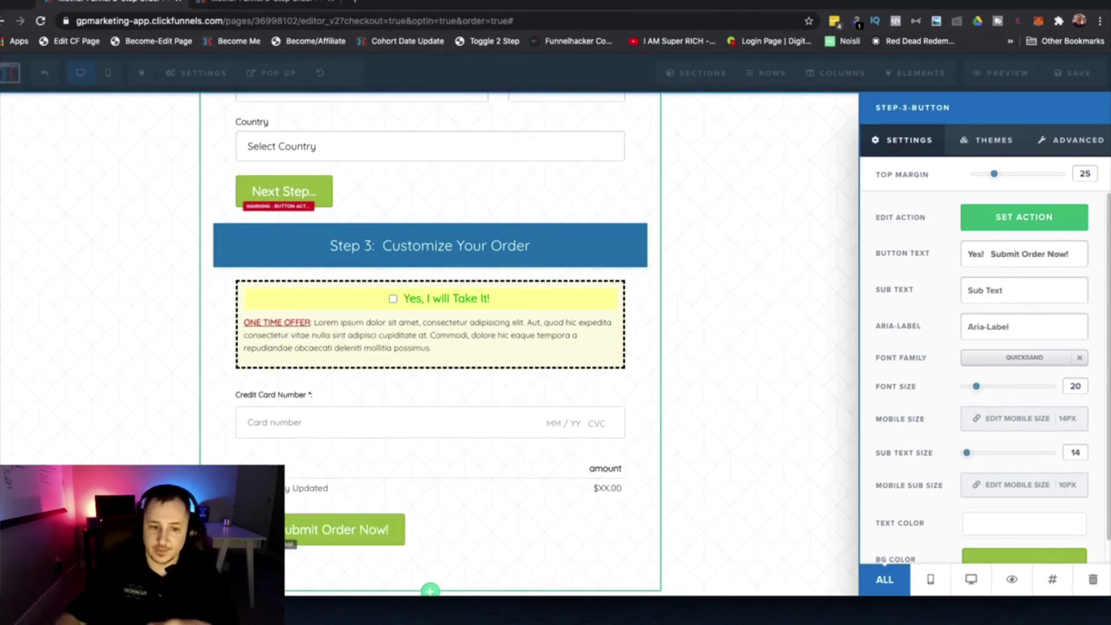
pyautogui.click(804, 360)
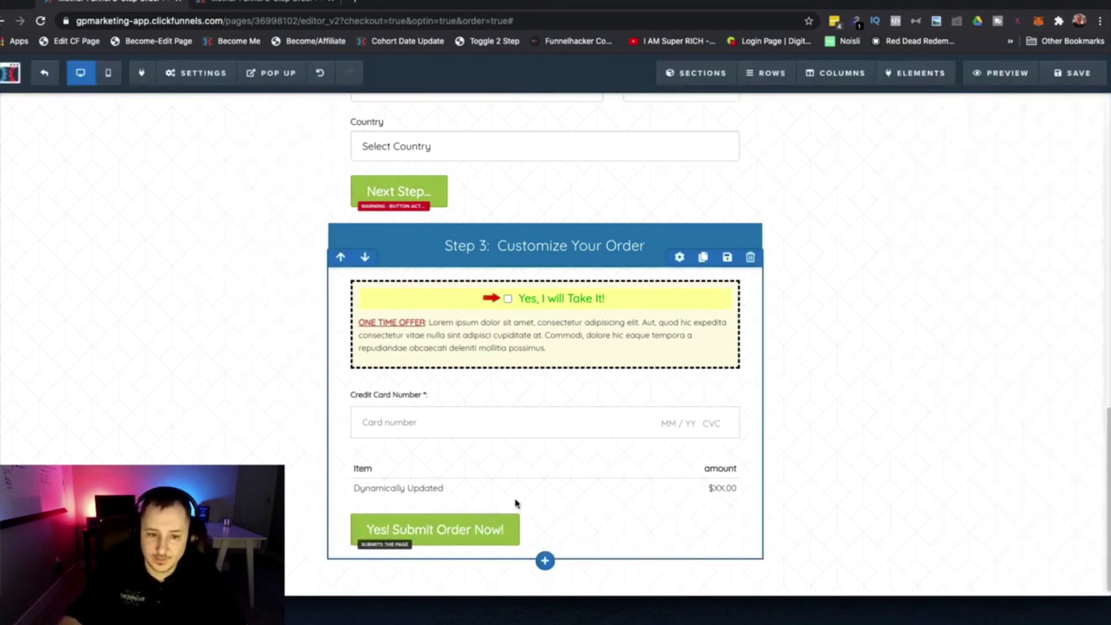
pyautogui.scroll(1, 868, 443)
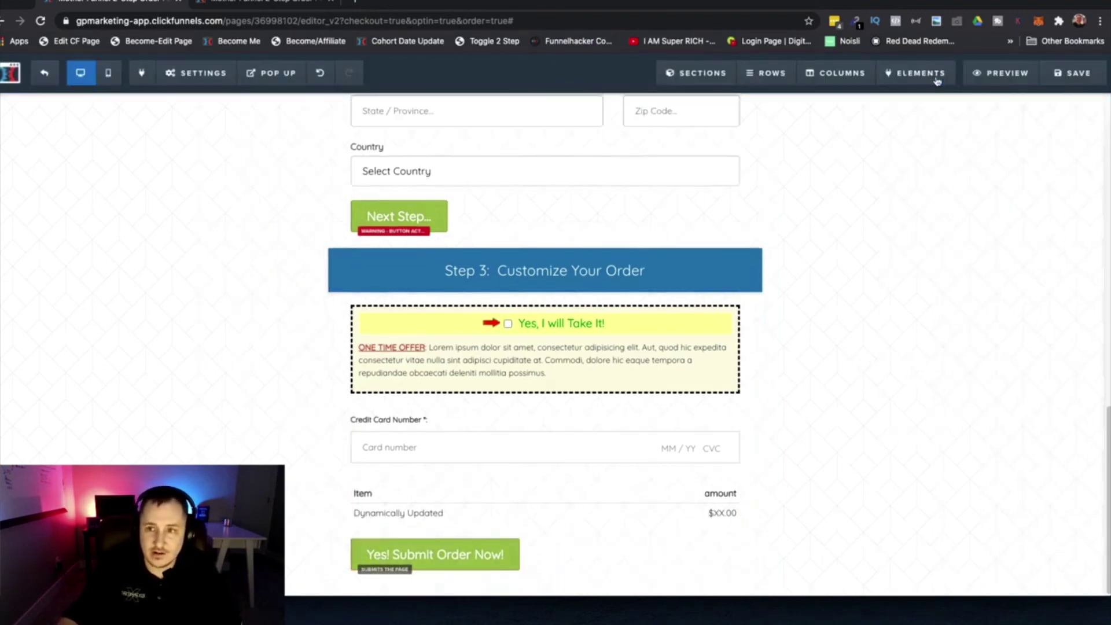
pyautogui.click(1074, 81)
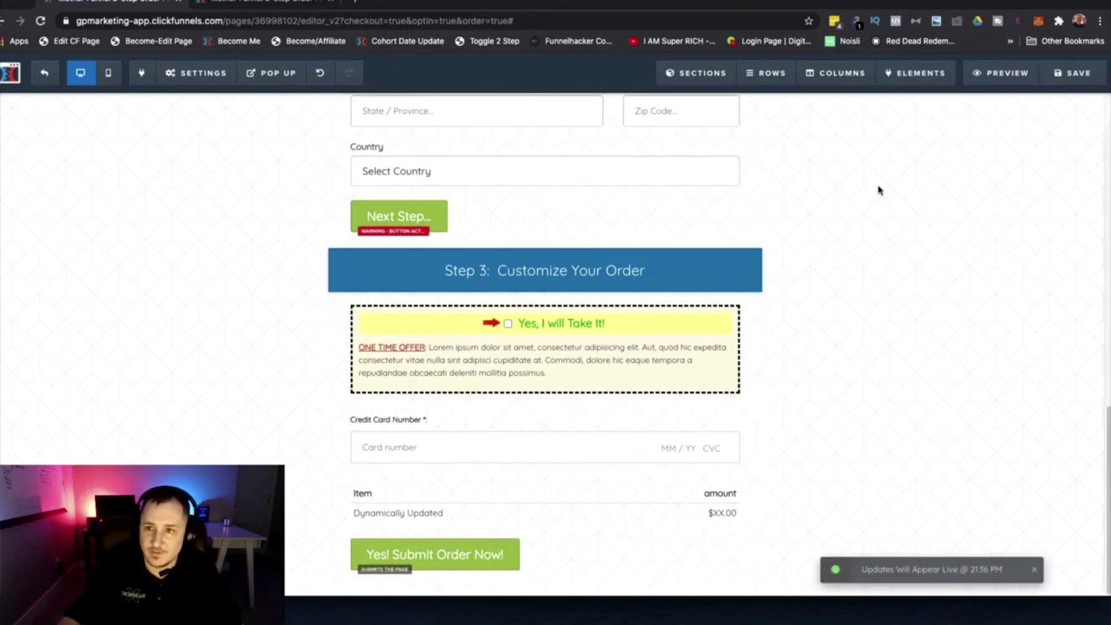
# Step: Hide the row holding the Step 2 shipping fields and the row holding the Step 3 offer and payment elements
pyautogui.scroll(5, 617, 313)
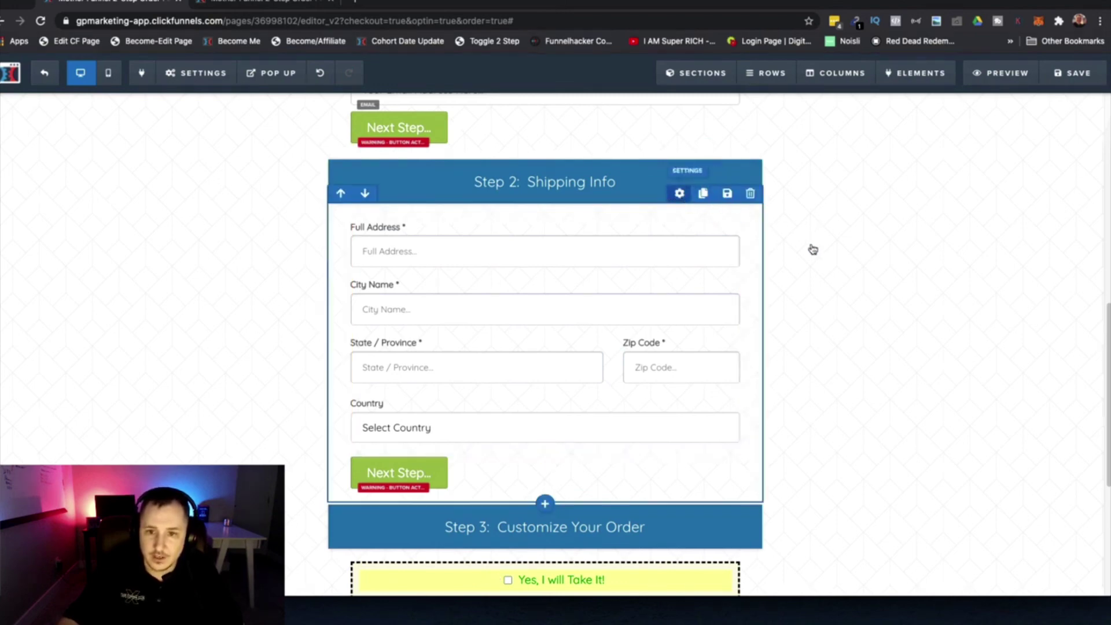
pyautogui.click(680, 193)
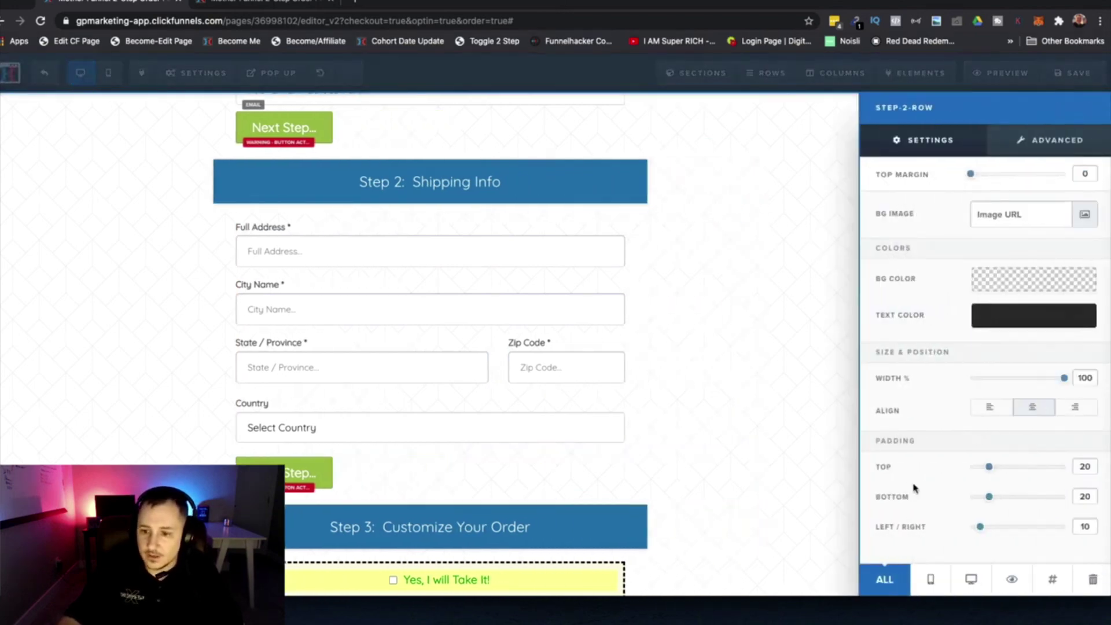
pyautogui.click(1011, 581)
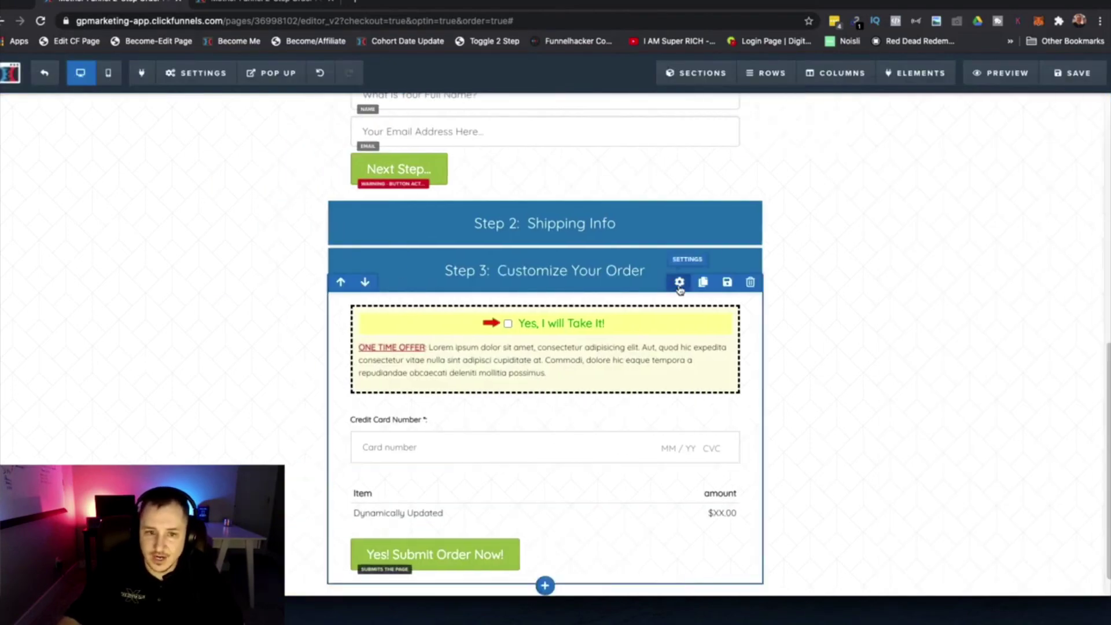
pyautogui.click(825, 280)
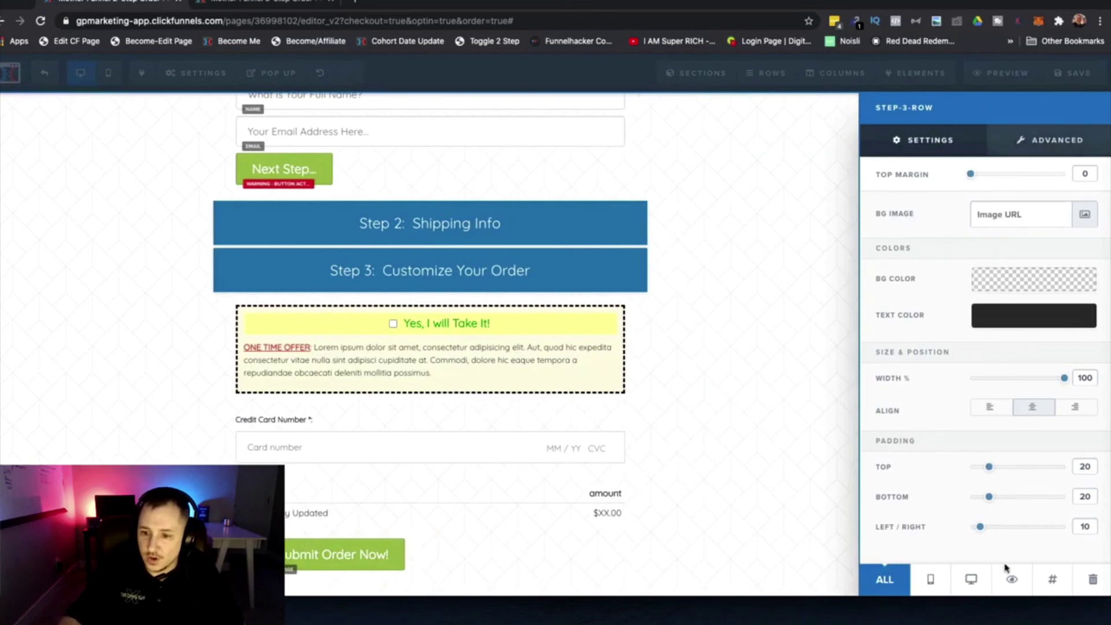
pyautogui.click(1012, 580)
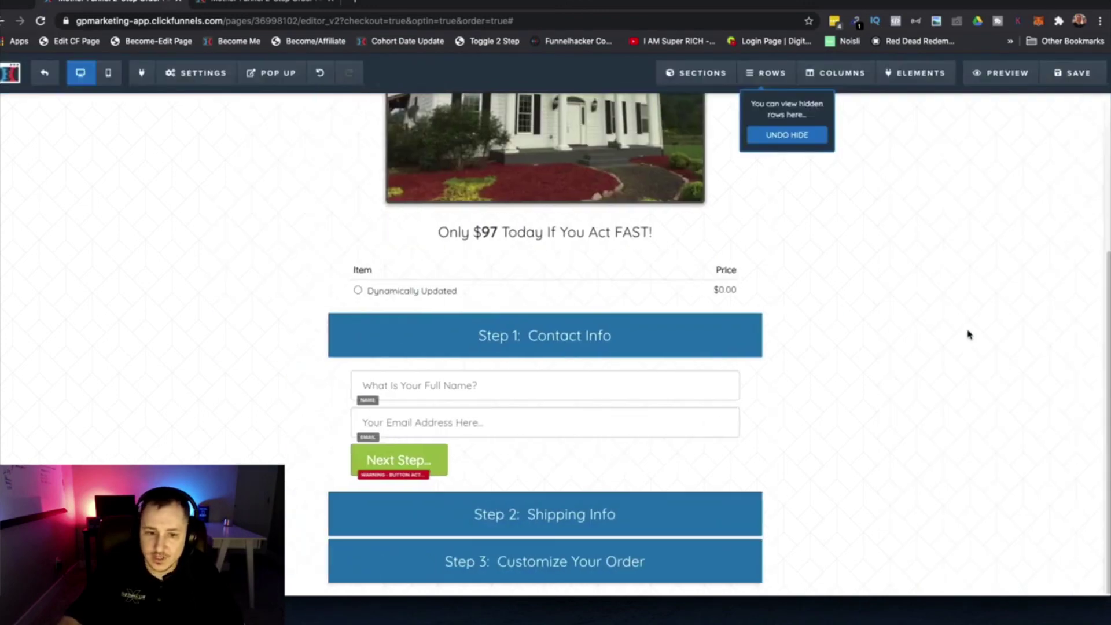
# Step: Save the page, preview the order form, and return to the editor
pyautogui.click(1075, 77)
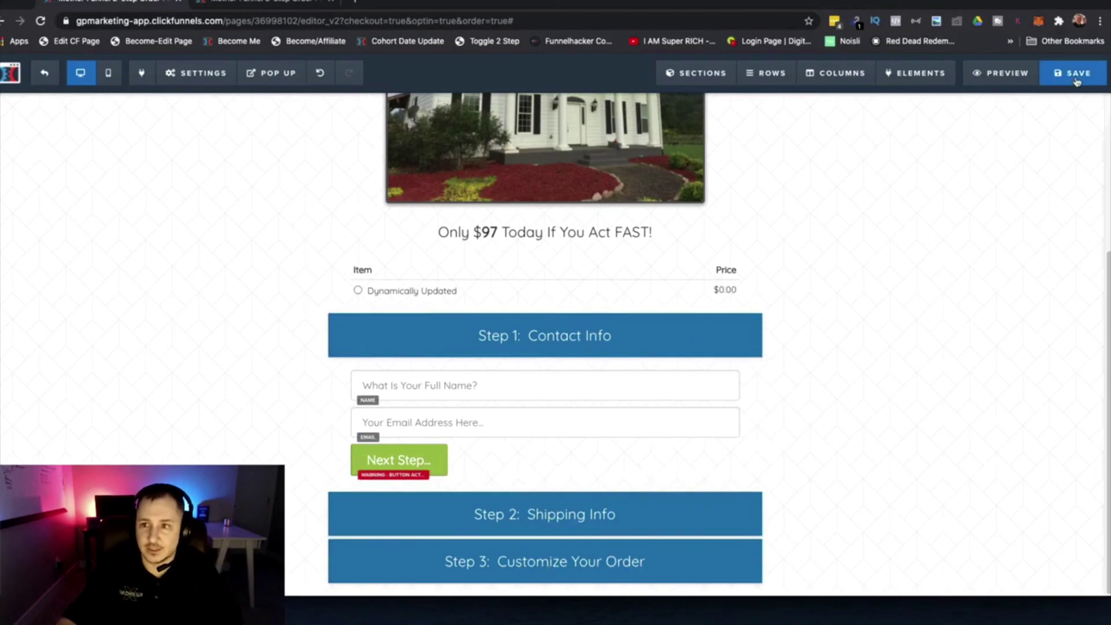
pyautogui.click(1014, 81)
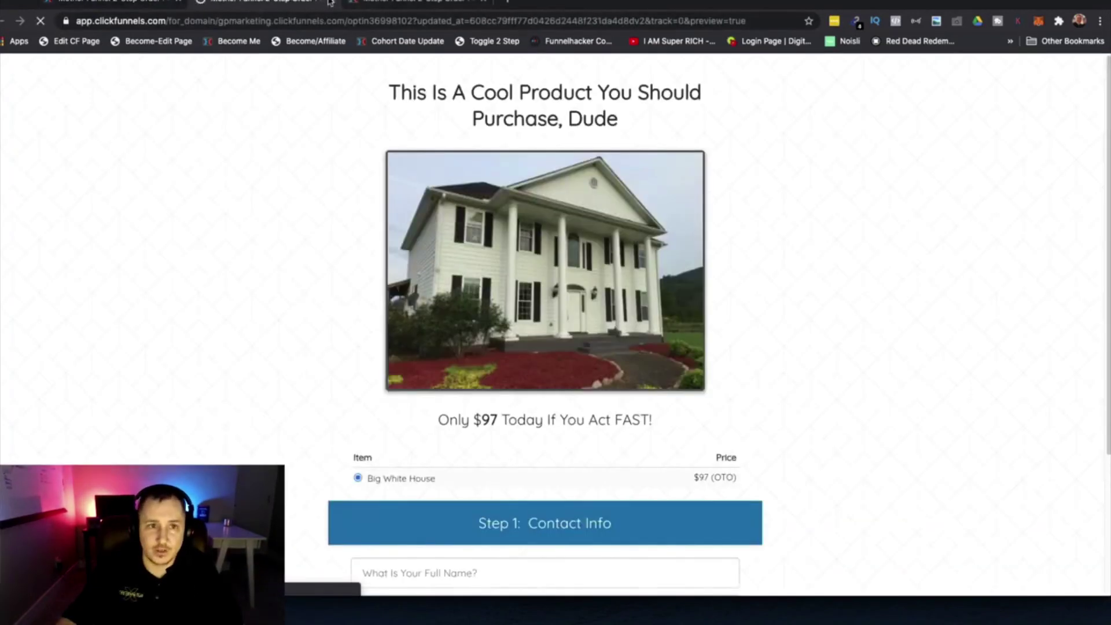
pyautogui.click(330, 2)
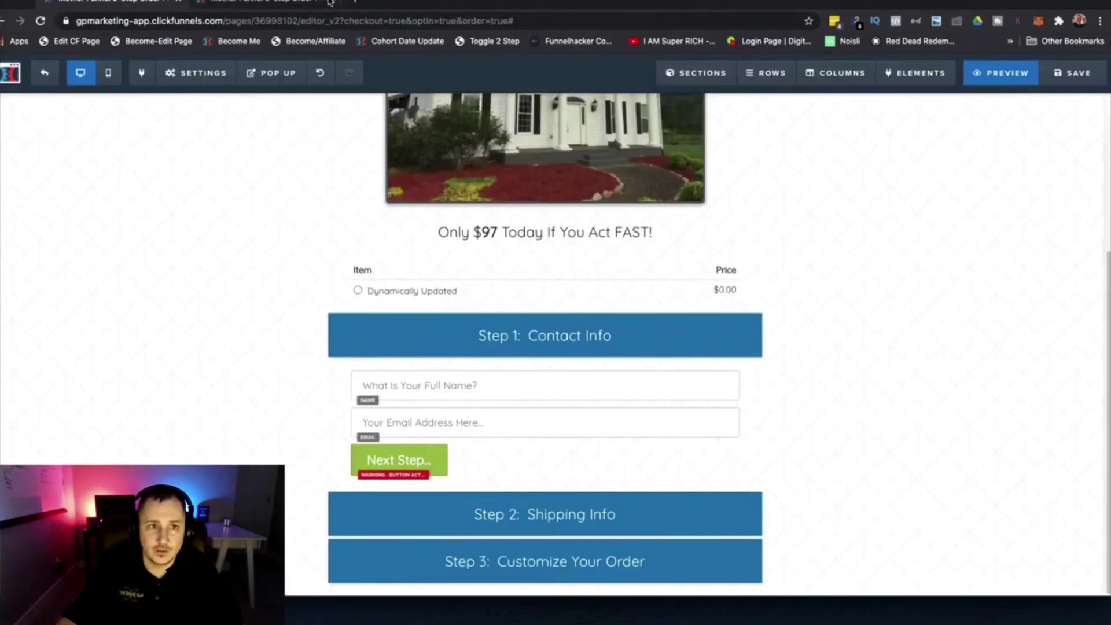
# Step: Open the list of page settings in the editor
pyautogui.moveTo(231, 73)
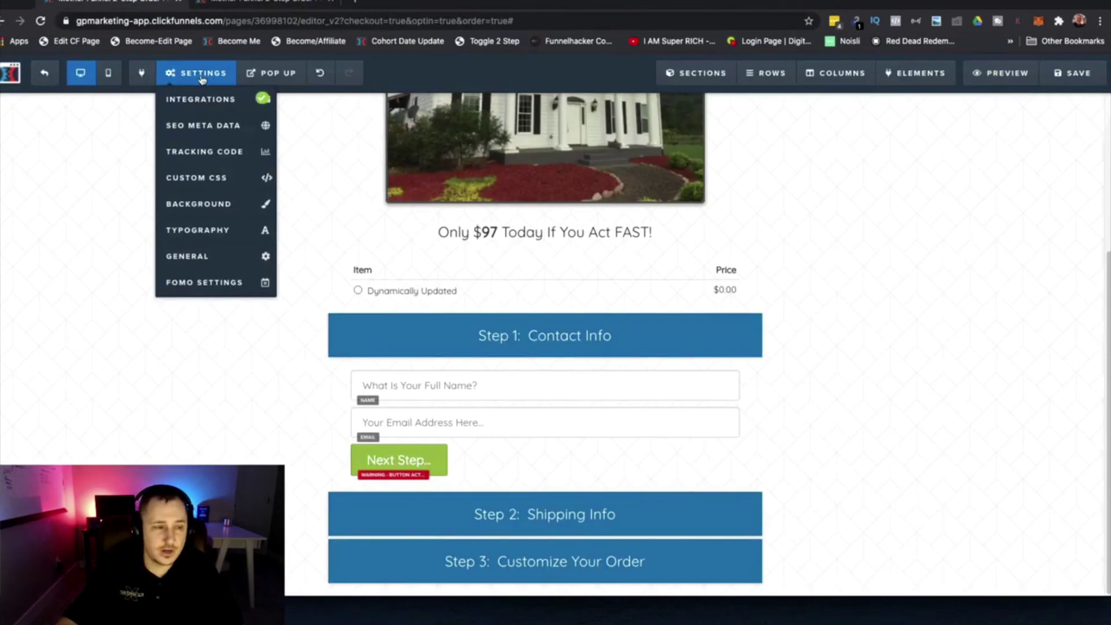